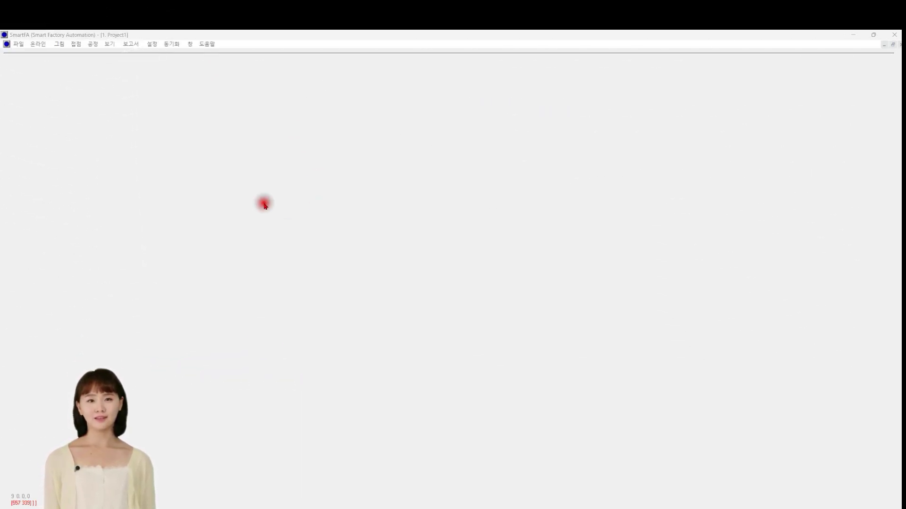
# Step: Place a jacketed reactor on the blank project page and size it to about 63 by 76
pyautogui.click(62, 45)
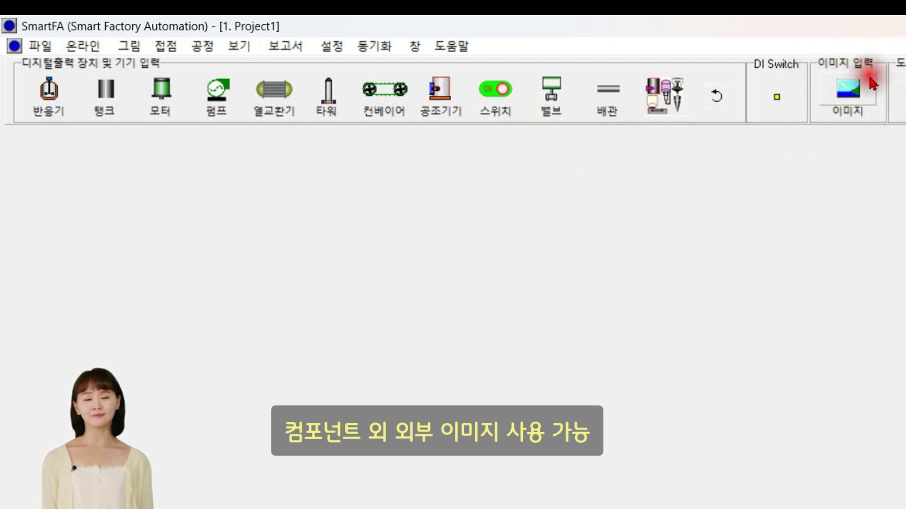
pyautogui.click(67, 104)
pyautogui.click(320, 340)
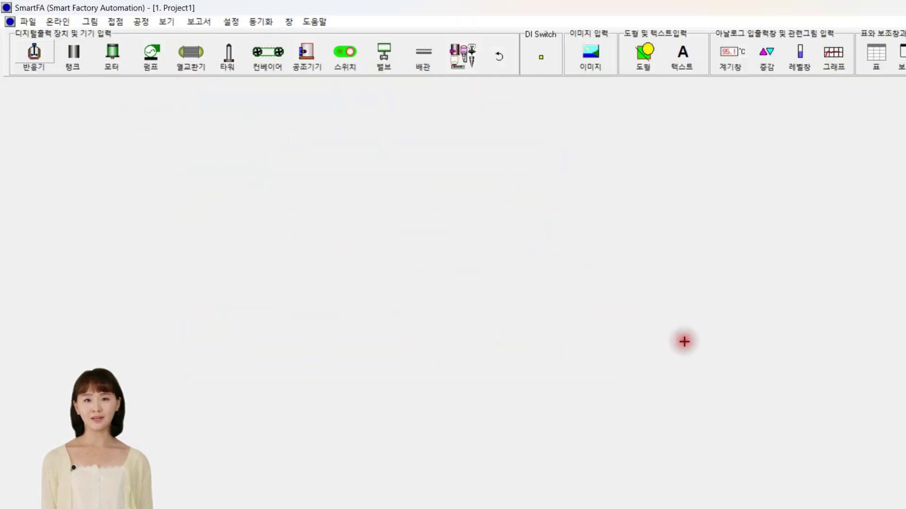
pyautogui.click(684, 342)
pyautogui.moveTo(698, 361); pyautogui.dragTo(708, 378)
# Step: Change the reactor's body colour to brown in its registration properties
pyautogui.rightClick(692, 353)
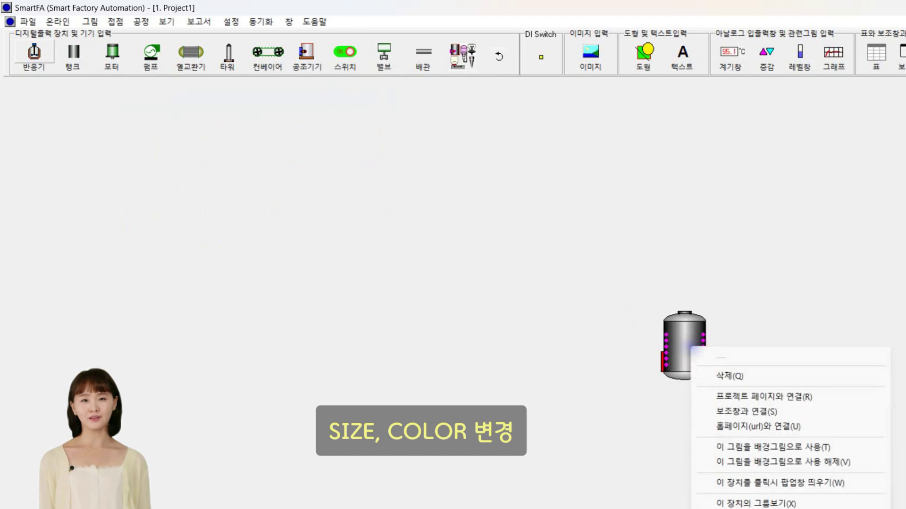
pyautogui.click(696, 374)
pyautogui.click(281, 276)
pyautogui.click(309, 312)
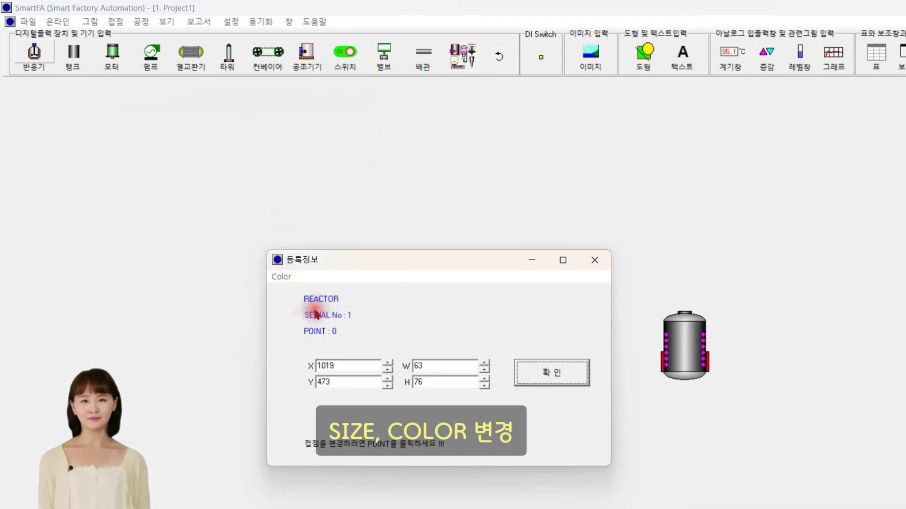
pyautogui.moveTo(667, 188); pyautogui.dragTo(847, 238)
pyautogui.click(798, 338)
pyautogui.click(791, 464)
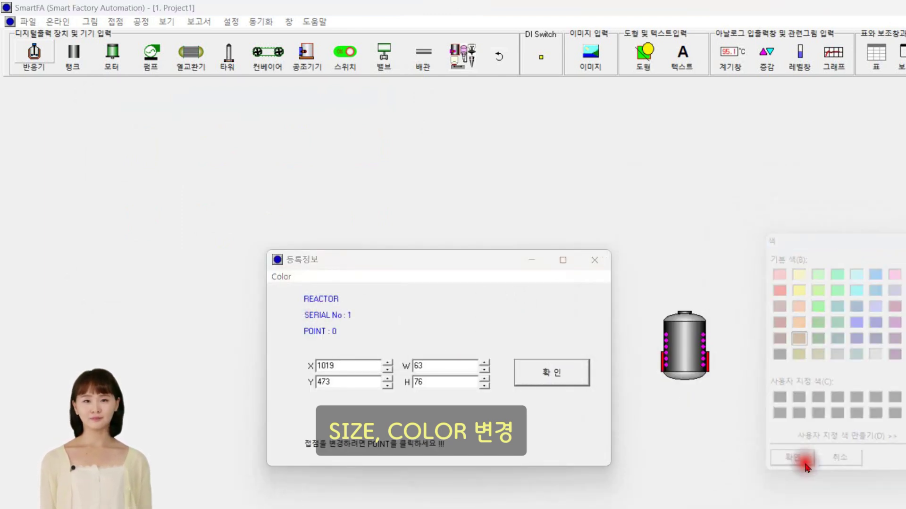
pyautogui.click(551, 373)
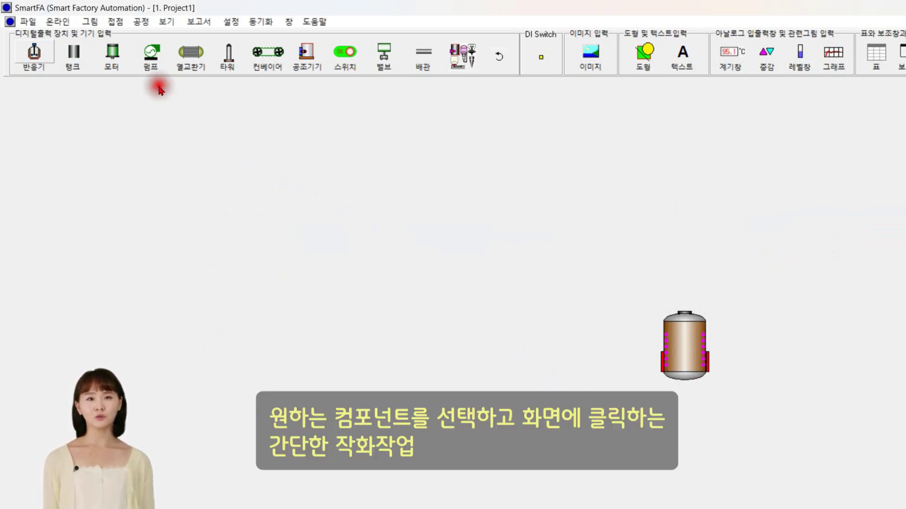
# Step: Place the red vertical motor on top of the reactor and fit it to the reactor head
pyautogui.click(112, 52)
pyautogui.click(351, 151)
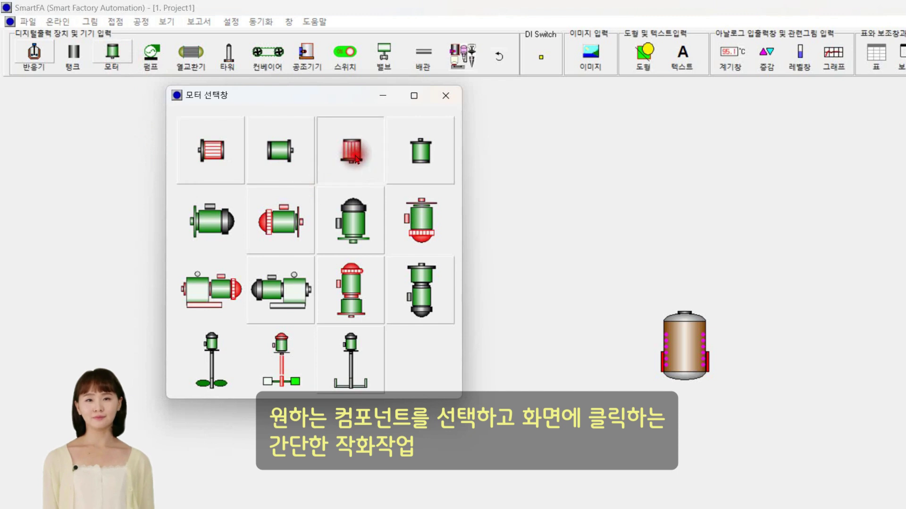
pyautogui.click(679, 295)
pyautogui.moveTo(686, 297); pyautogui.dragTo(692, 303)
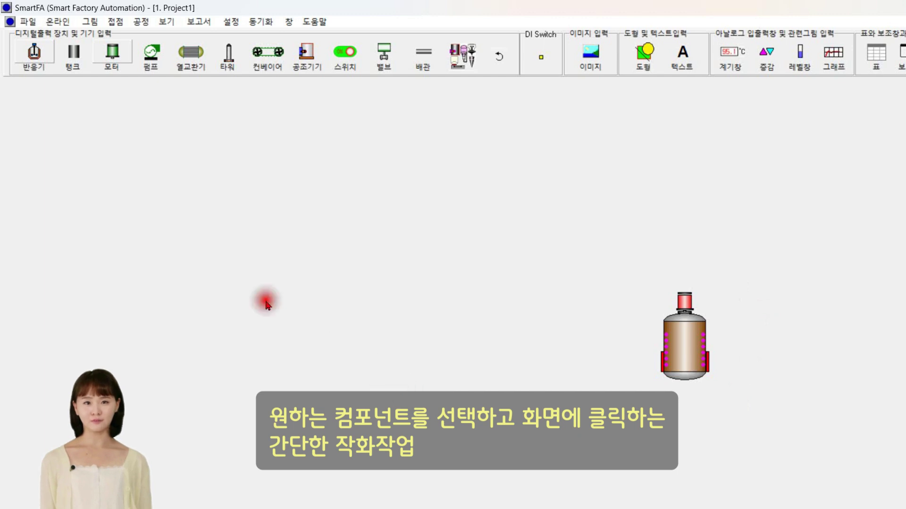
# Step: Place a dome-topped storage tank on the page, well to the left of the reactor
pyautogui.click(73, 52)
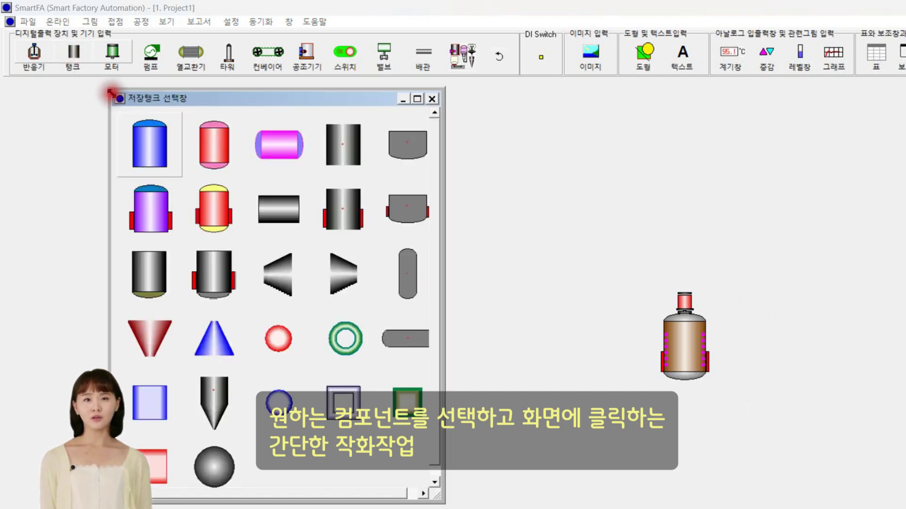
pyautogui.click(153, 149)
pyautogui.click(401, 338)
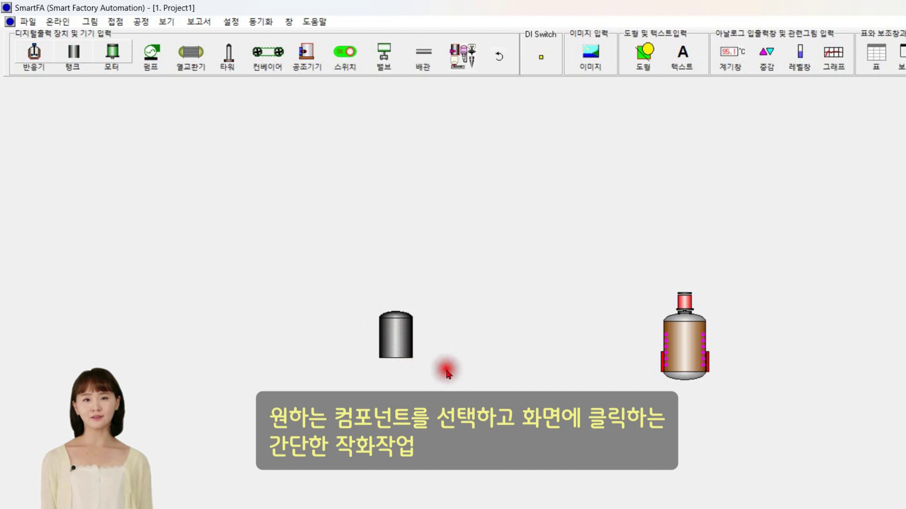
# Step: Draw a horizontal 2D pipe connecting the storage tank to the reactor
pyautogui.click(423, 54)
pyautogui.click(488, 121)
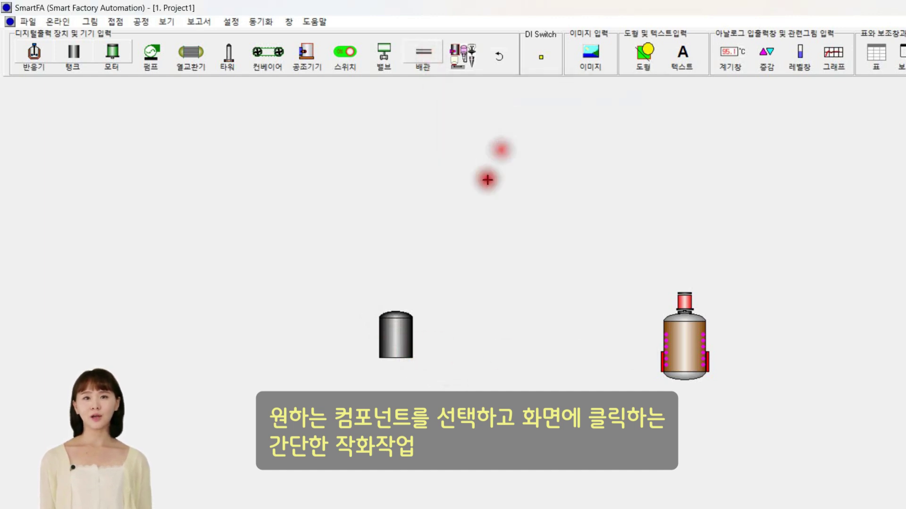
pyautogui.click(654, 343)
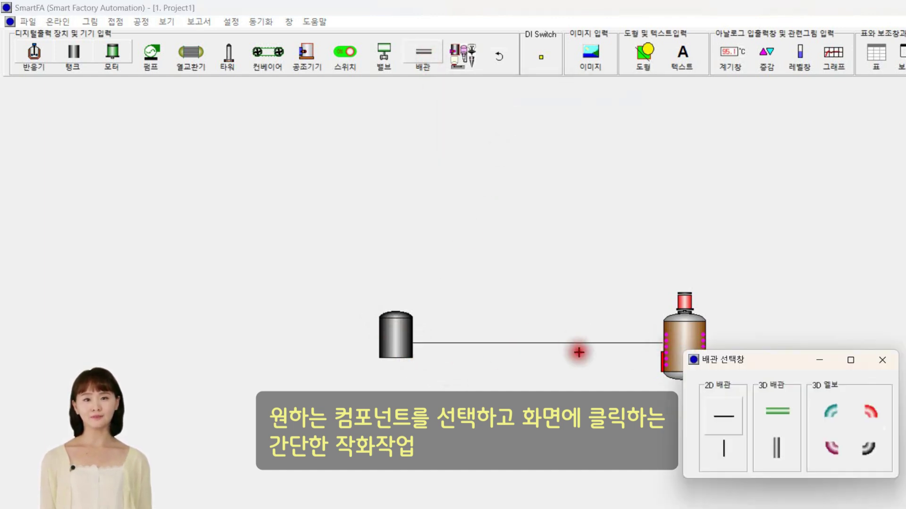
pyautogui.click(882, 360)
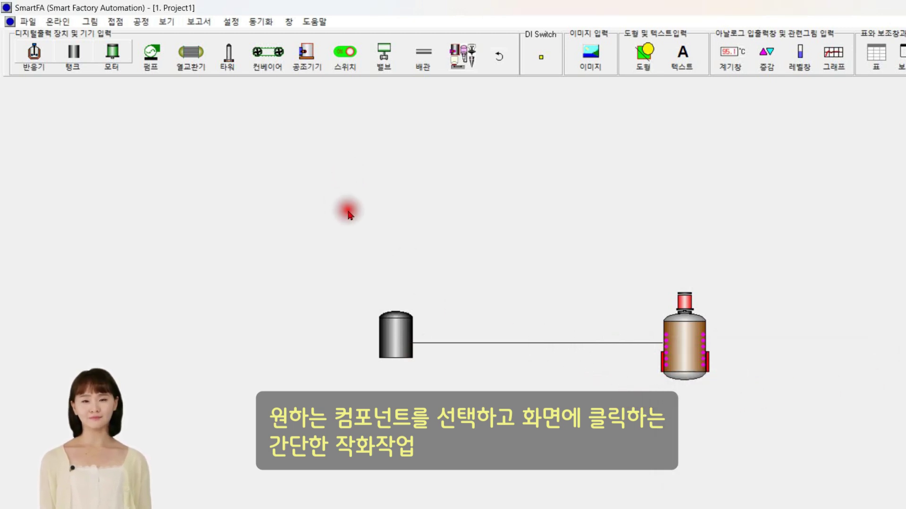
# Step: Place an upright 2-Way ON/OFF valve on the connecting pipe near the storage tank
pyautogui.click(385, 54)
pyautogui.moveTo(494, 90); pyautogui.dragTo(823, 198)
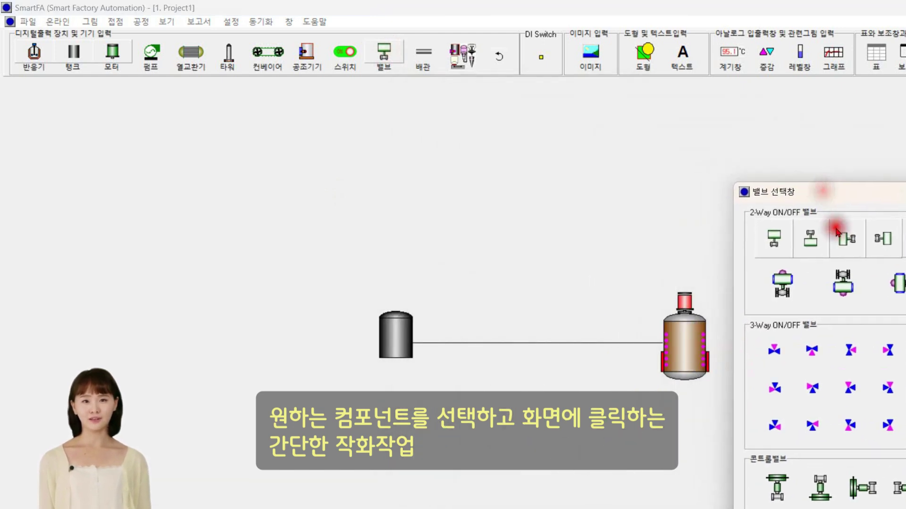
pyautogui.click(779, 246)
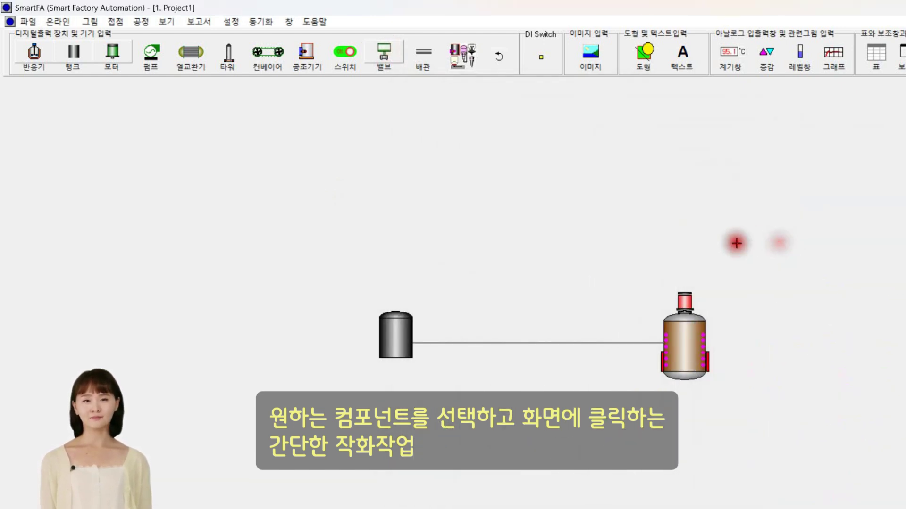
pyautogui.click(451, 342)
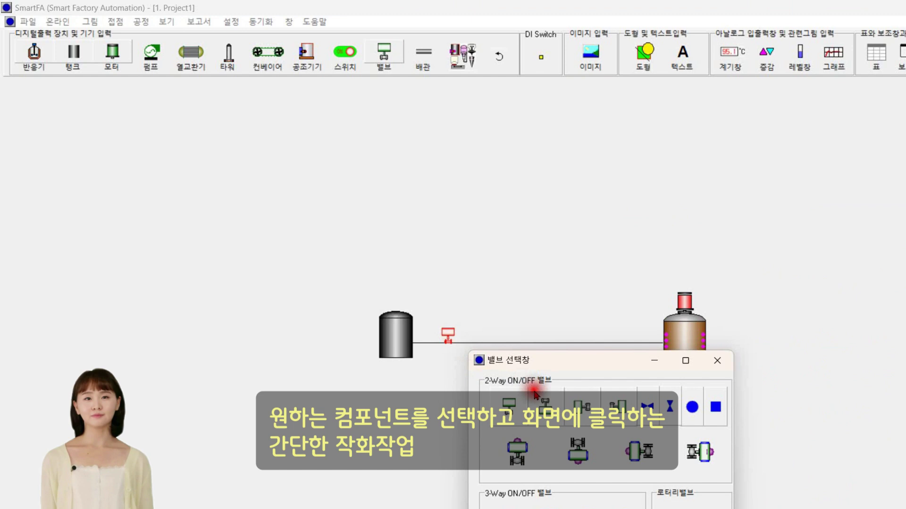
pyautogui.click(718, 361)
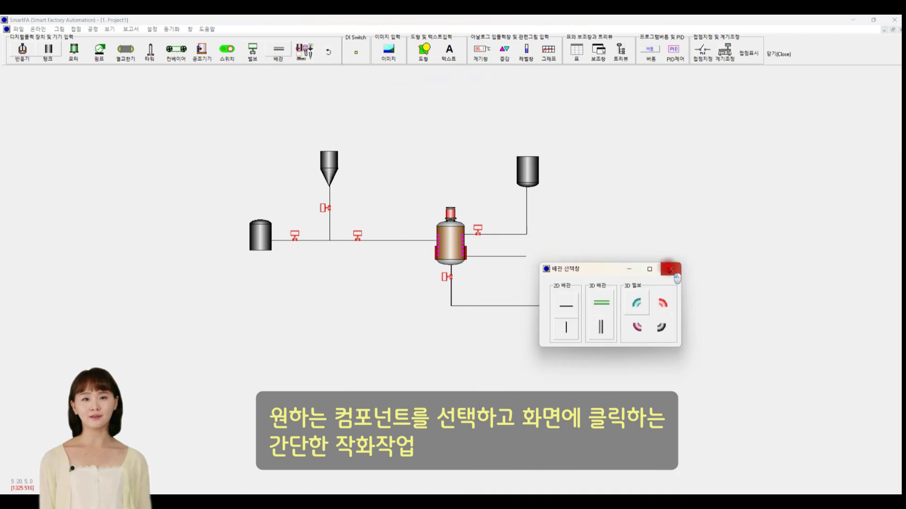
# Step: Finish the pipework and place a low tank shape as the base of the rectangular outlet vessel
pyautogui.click(667, 269)
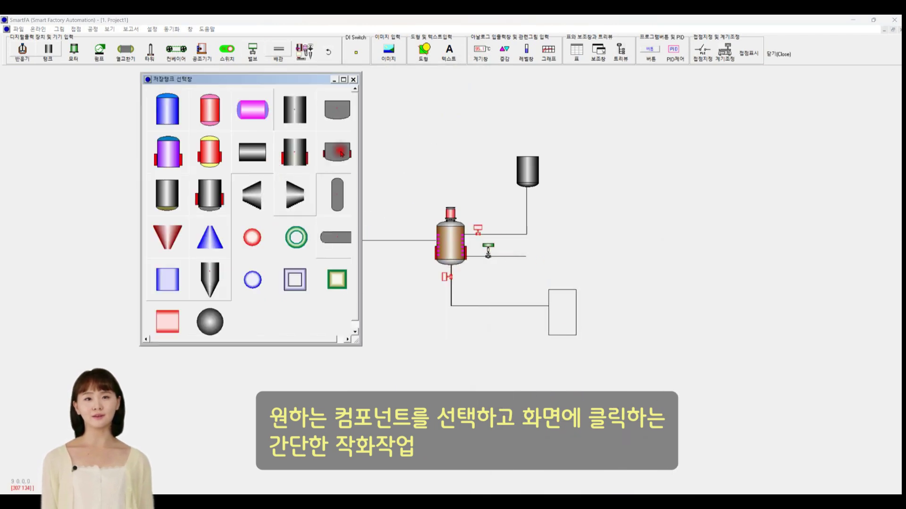
pyautogui.click(563, 339)
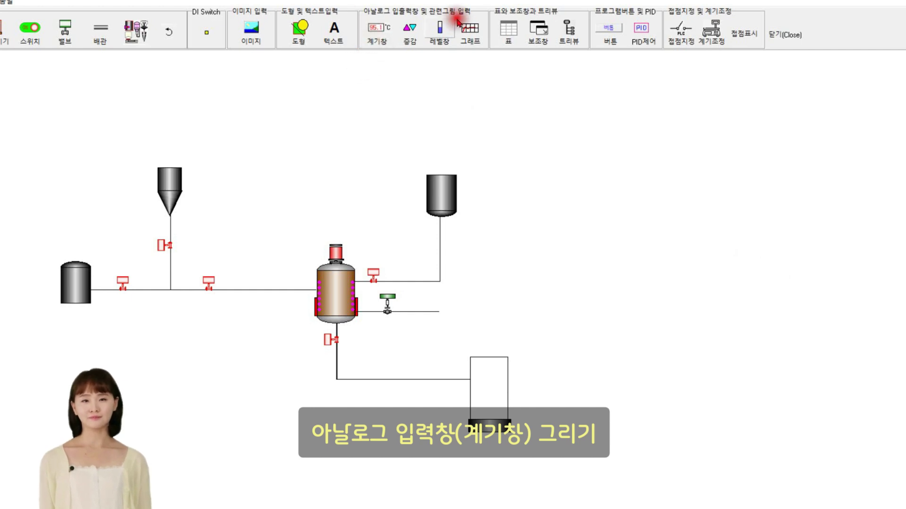
# Step: Place a kg weight meter from the industrial display gauges beside the lower left of the reactor and adjust it
pyautogui.click(378, 41)
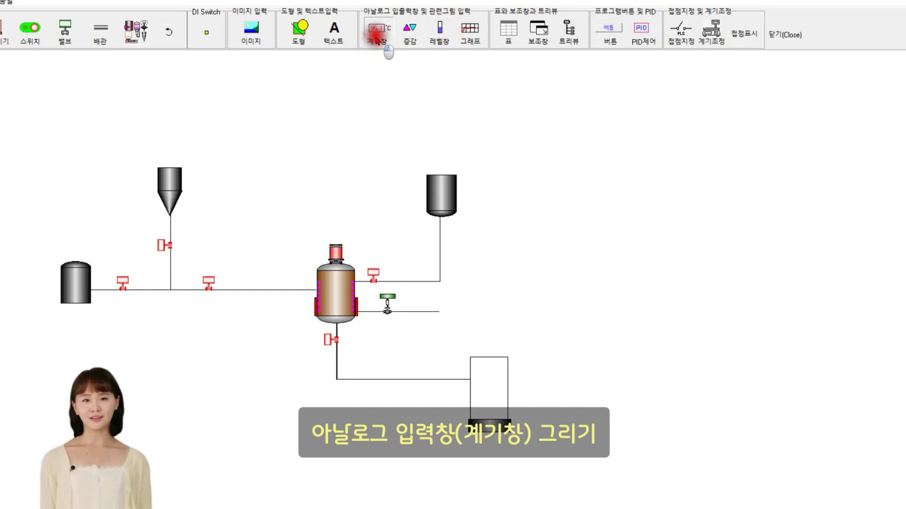
pyautogui.moveTo(501, 71); pyautogui.dragTo(393, 111)
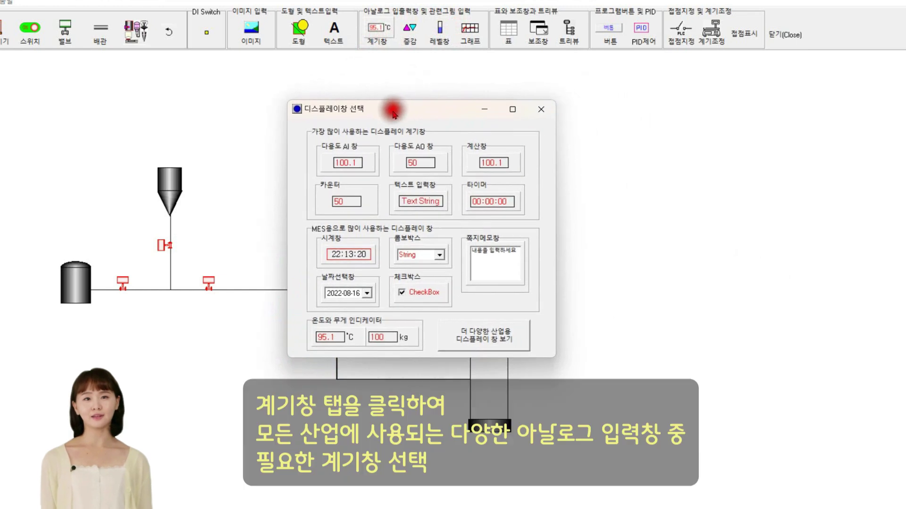
pyautogui.click(481, 341)
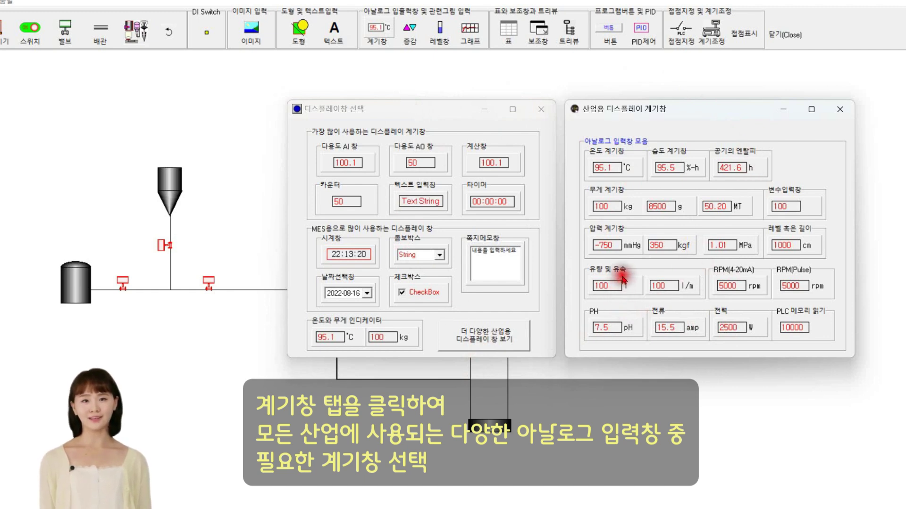
pyautogui.click(608, 207)
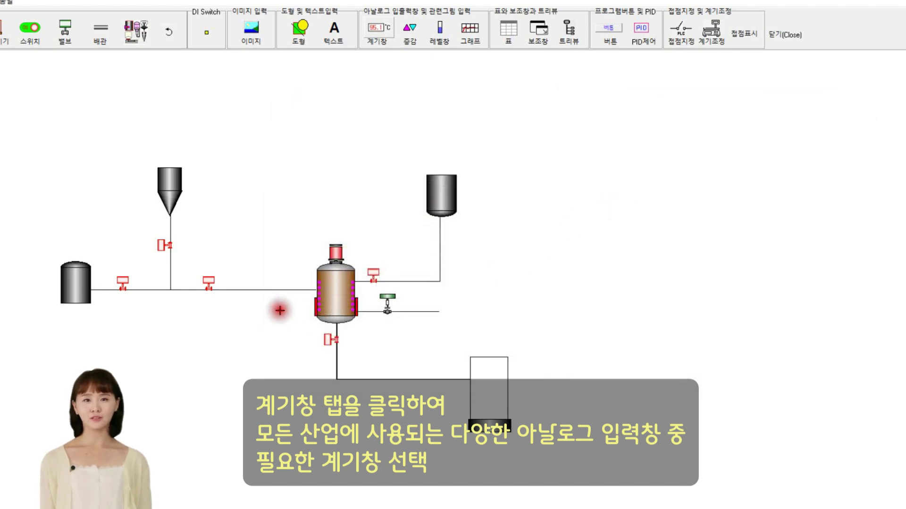
pyautogui.click(264, 319)
pyautogui.moveTo(296, 329); pyautogui.dragTo(279, 324)
pyautogui.click(280, 367)
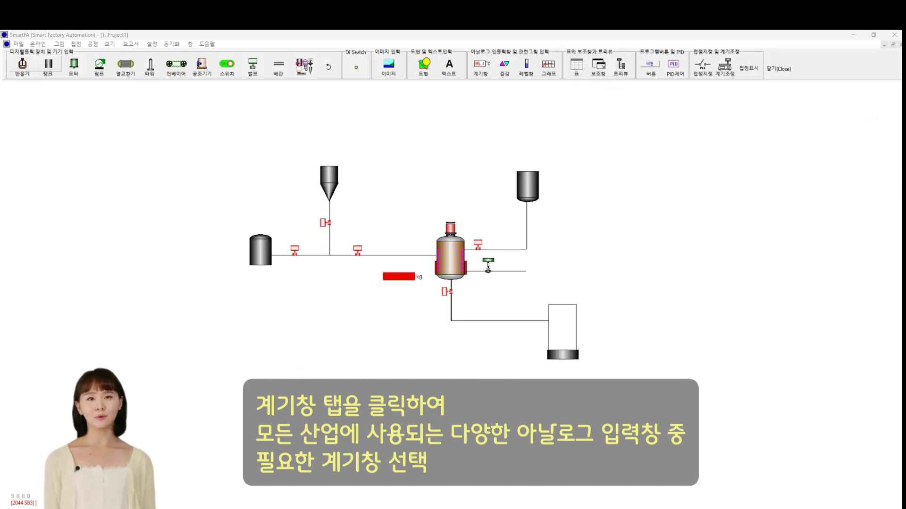
# Step: Place kg weight meters above the cone-bottomed tank, below the dome-topped tank and above the tank on the far right
pyautogui.click(377, 32)
pyautogui.click(579, 260)
pyautogui.click(150, 149)
pyautogui.click(377, 32)
pyautogui.click(556, 260)
pyautogui.click(55, 318)
pyautogui.click(377, 32)
pyautogui.click(543, 261)
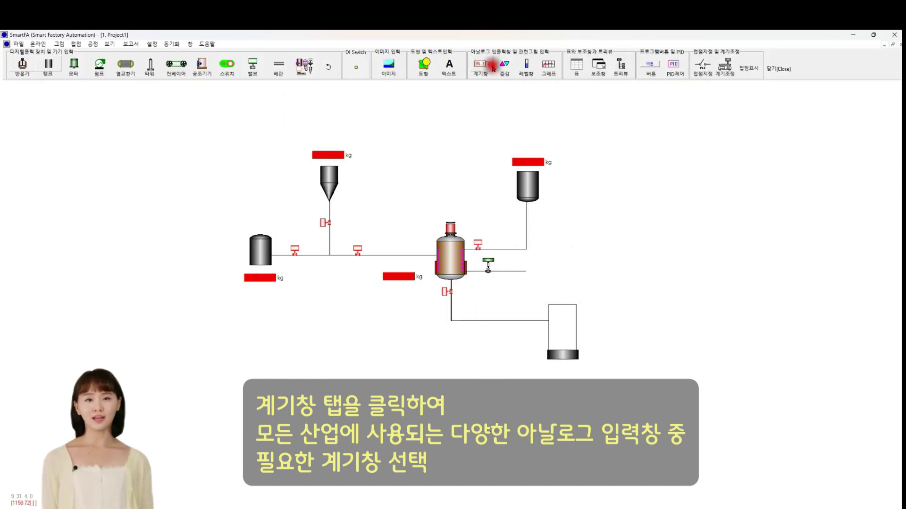
# Step: Place a kg weight meter for the product outlet vessel and a % meter beside the reactor's control valve
pyautogui.click(480, 66)
pyautogui.click(648, 259)
pyautogui.click(396, 292)
pyautogui.click(480, 67)
pyautogui.click(712, 259)
pyautogui.click(522, 261)
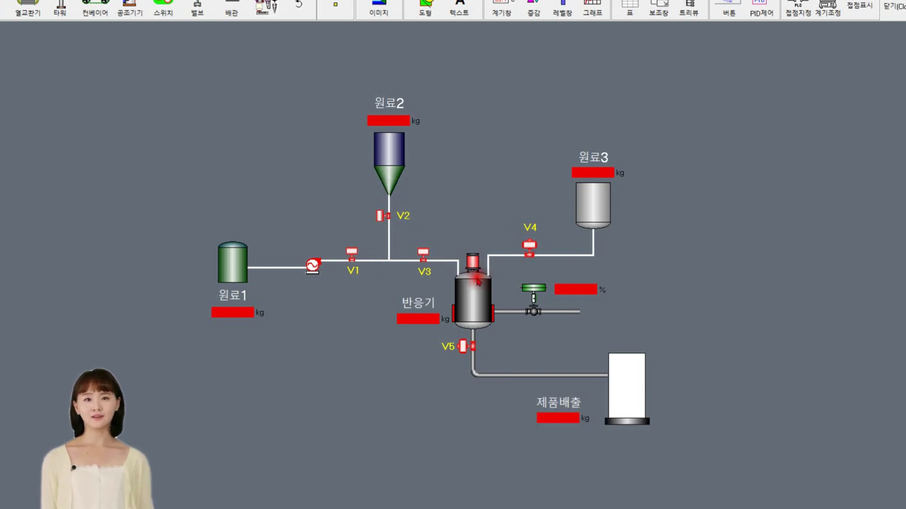
# Step: Start contact assignment and enter output contact terminal number 1 for valve V1
pyautogui.click(95, 28)
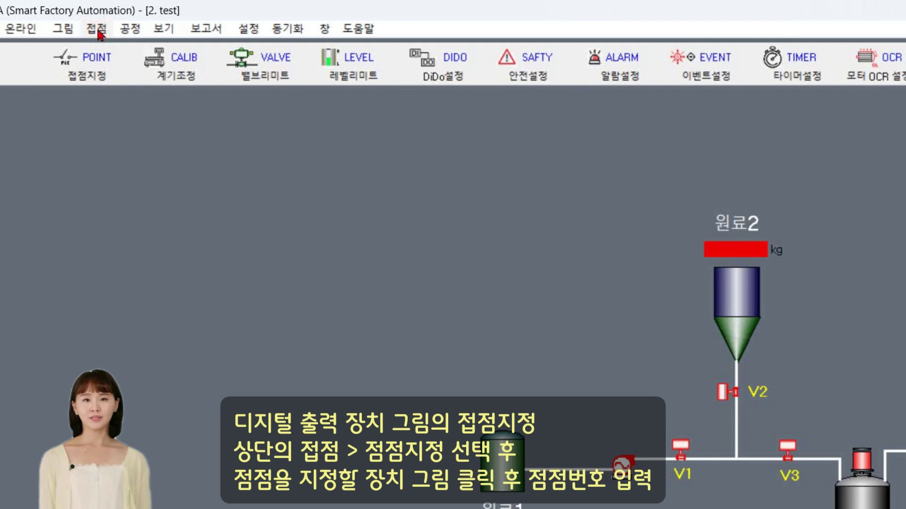
pyautogui.click(94, 64)
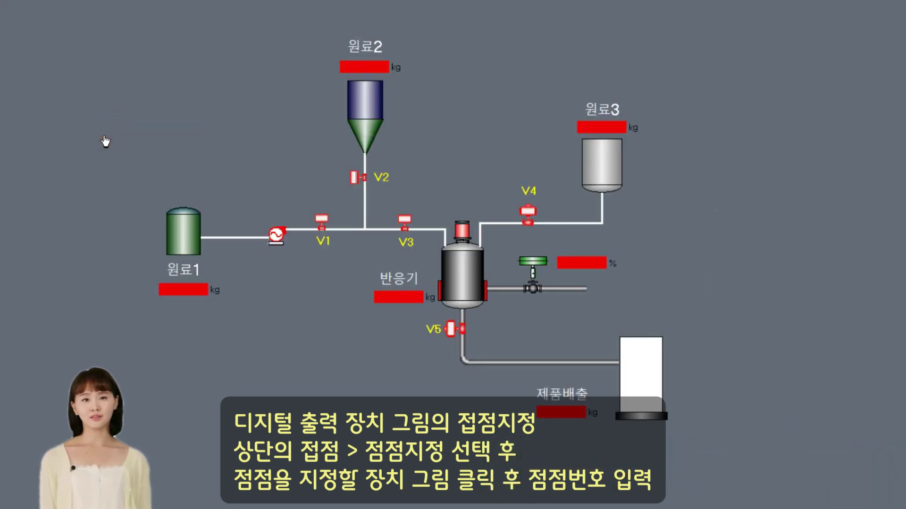
pyautogui.click(322, 220)
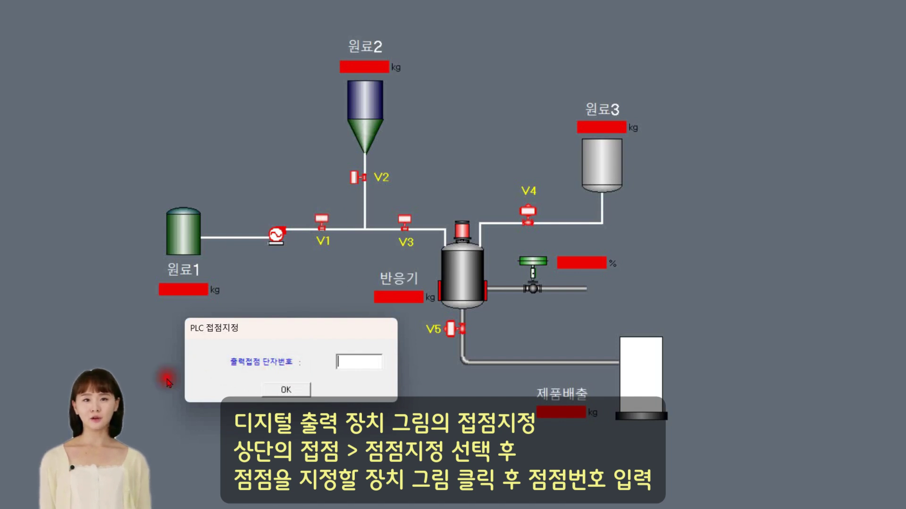
pyautogui.write('1')
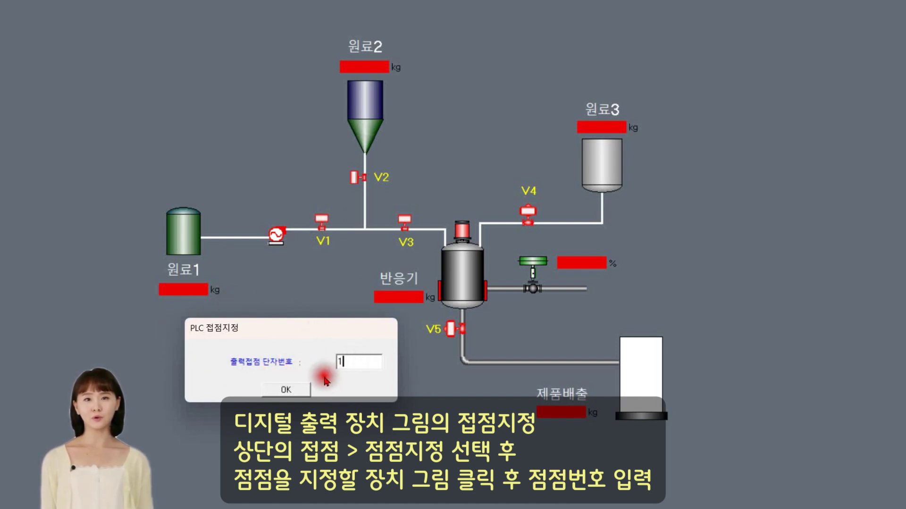
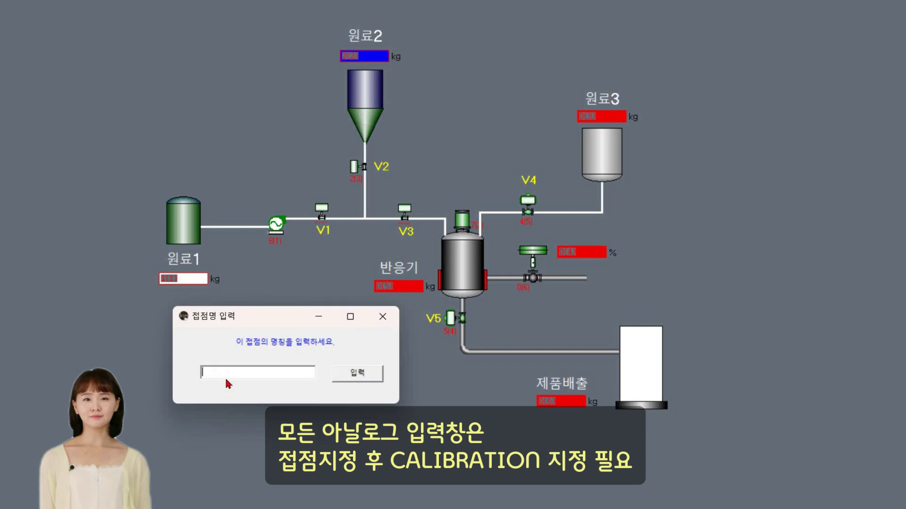
# Step: Confirm the contact name for the 원료2 weight meter and assign contact 3 to the 원료3 weight meter
pyautogui.press('Return')
pyautogui.click(602, 116)
pyautogui.write('3')
pyautogui.press('Return')
pyautogui.press('Return')
# Step: Assign contact 4 to the 반응기 weight meter and contact 5 to the 제품배출 weight meter
pyautogui.click(410, 288)
pyautogui.write('4')
pyautogui.press('Return')
pyautogui.press('Return')
pyautogui.click(561, 401)
pyautogui.write('5')
pyautogui.click(204, 378)
pyautogui.click(355, 375)
# Step: Assign contact 10 to the % meter beside the control valve and name the contact D
pyautogui.click(582, 253)
pyautogui.write('10')
pyautogui.click(204, 379)
pyautogui.write('D')
pyautogui.click(355, 374)
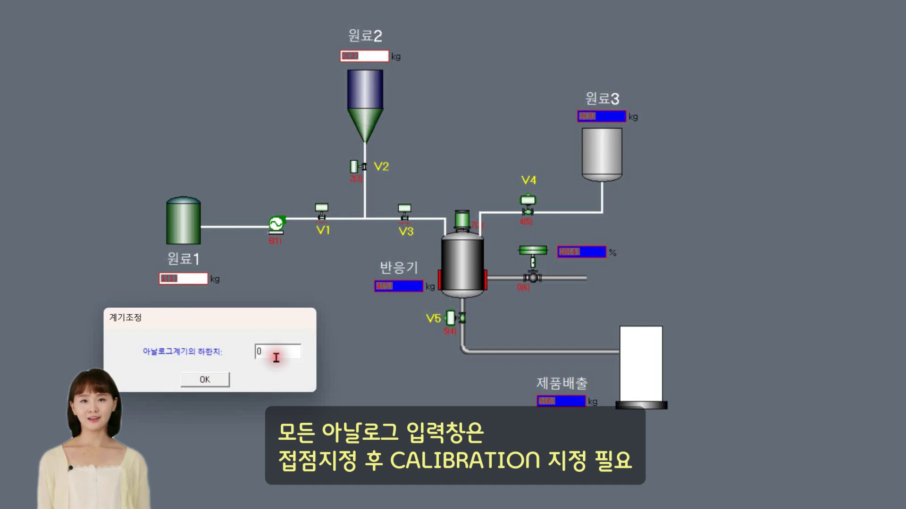
# Step: Calibrate the 원료3 and 반응기 weight meters, using lower limit 0 and upper limit 1000
pyautogui.press('Return')
pyautogui.click(410, 287)
pyautogui.write('1000')
pyautogui.press('Return')
# Step: Calibrate the 제품배출 weight meter with upper limit 1000, and calibrate the % meter by the control valve
pyautogui.click(578, 403)
pyautogui.click(205, 379)
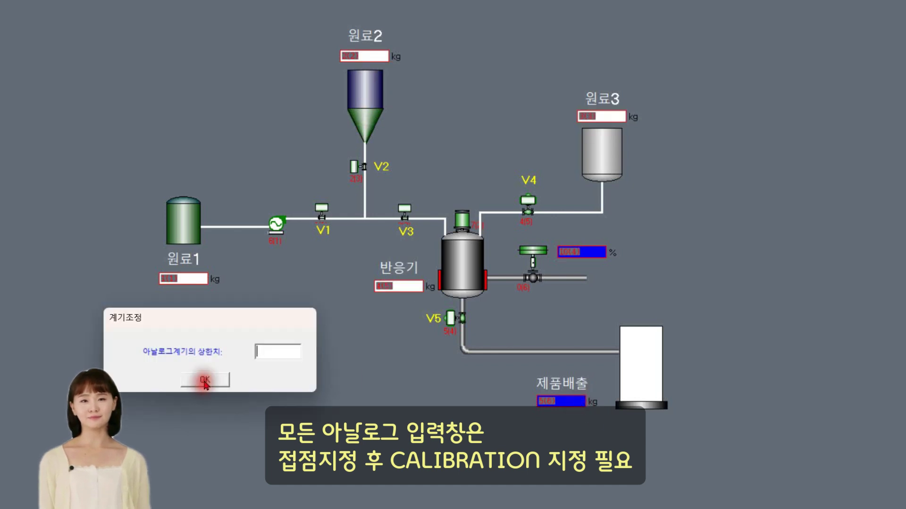
pyautogui.write('1000')
pyautogui.click(597, 258)
pyautogui.press('Return')
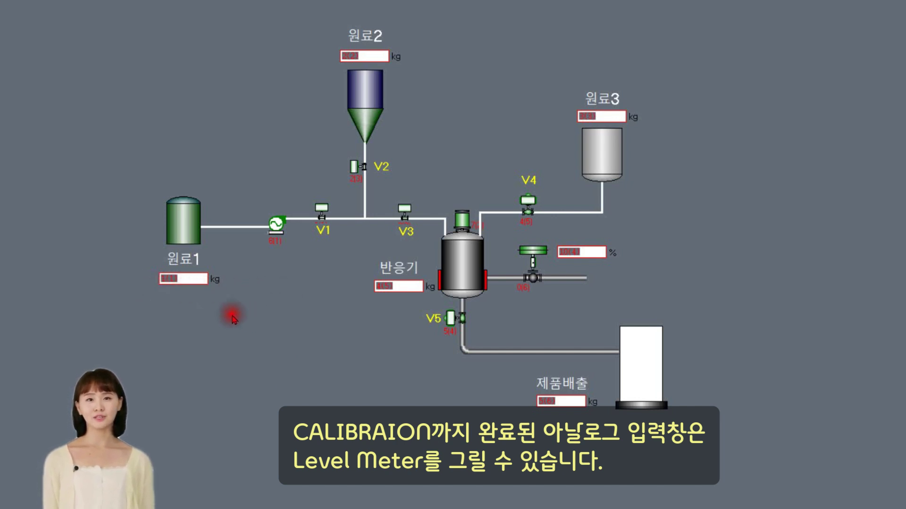
pyautogui.click(73, 7)
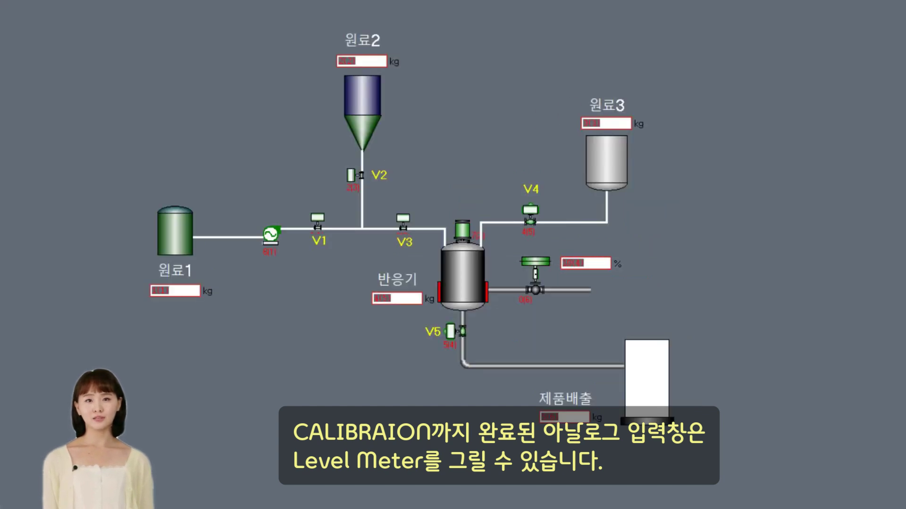
# Step: Draw a vertical level meter, link it to the 원료1 weight meter, and fit it inside the 원료1 tank
pyautogui.moveTo(100, 264); pyautogui.dragTo(103, 229)
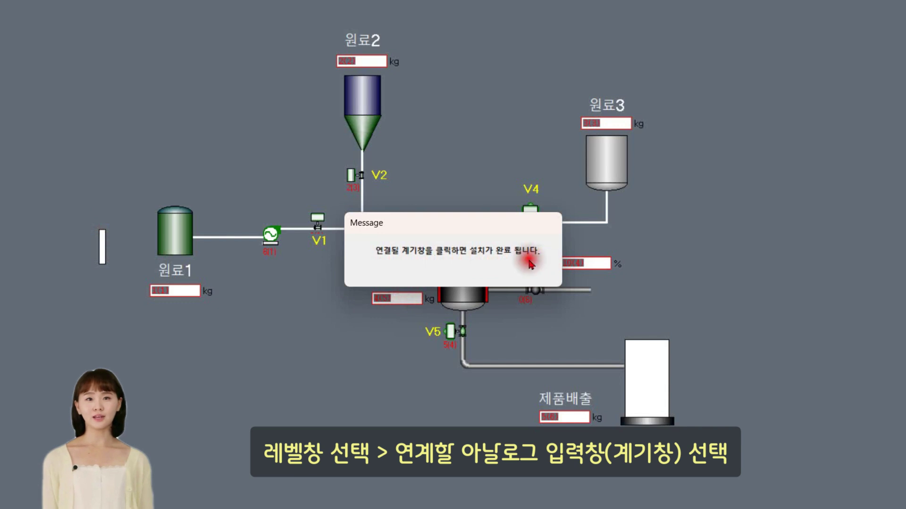
pyautogui.click(180, 291)
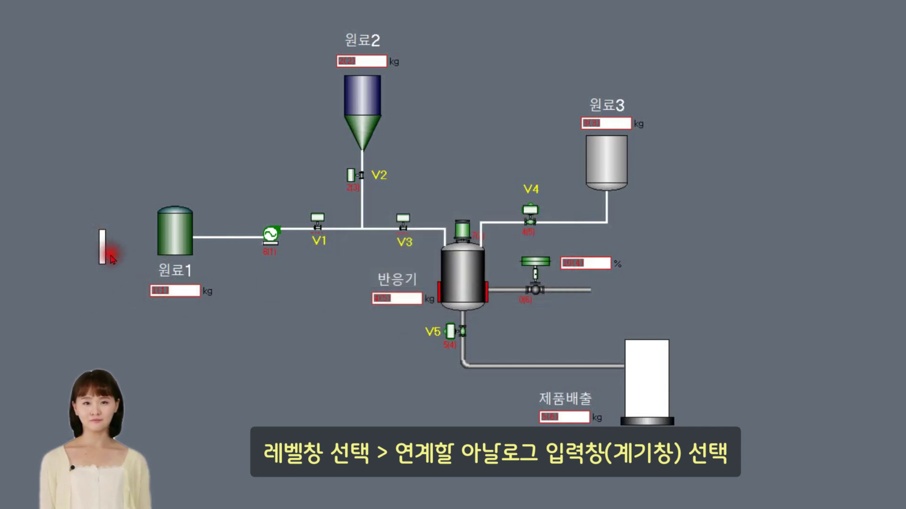
pyautogui.moveTo(116, 259); pyautogui.dragTo(182, 249)
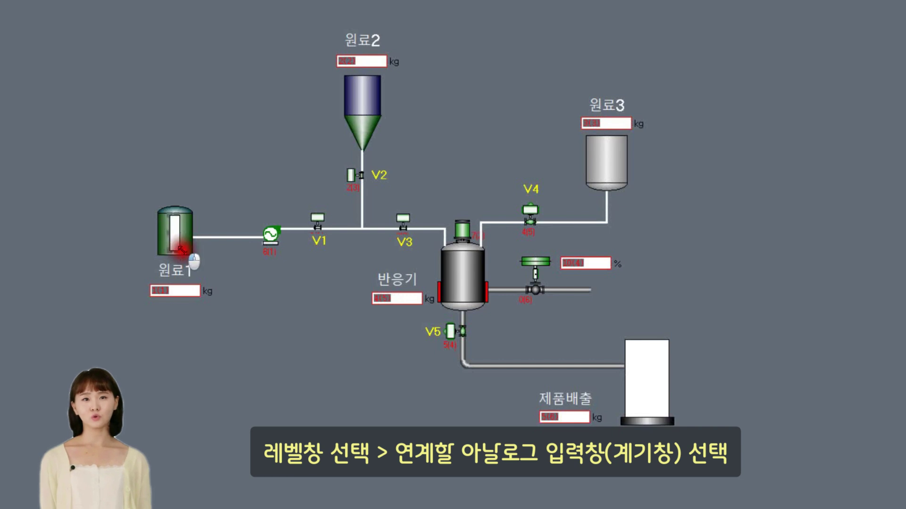
pyautogui.click(199, 284)
pyautogui.click(183, 244)
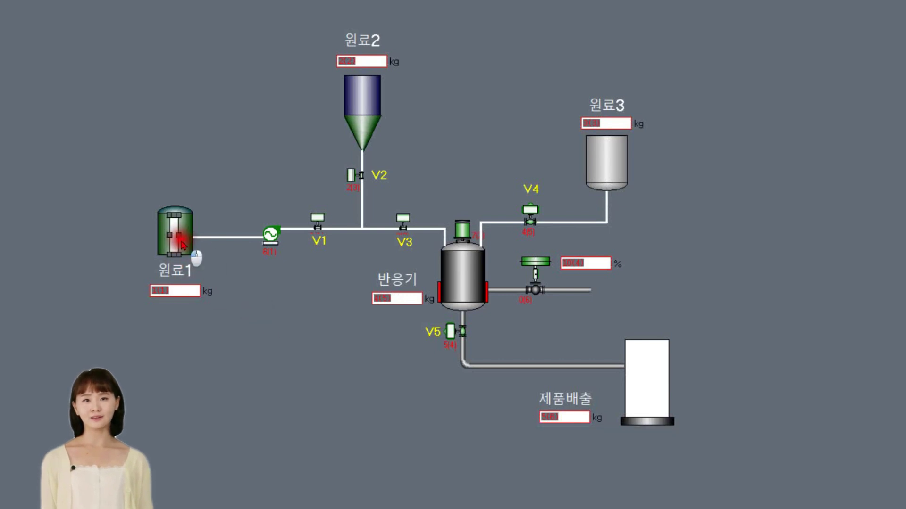
pyautogui.click(249, 284)
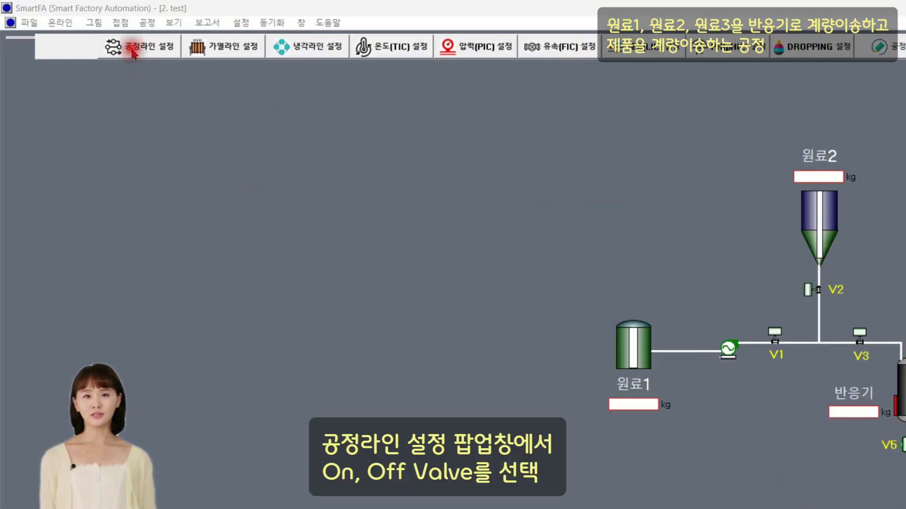
# Step: Open the process line setup and register V1 and V3 as the switch-on valves of process line 1
pyautogui.click(133, 53)
pyautogui.moveTo(405, 236); pyautogui.dragTo(451, 224)
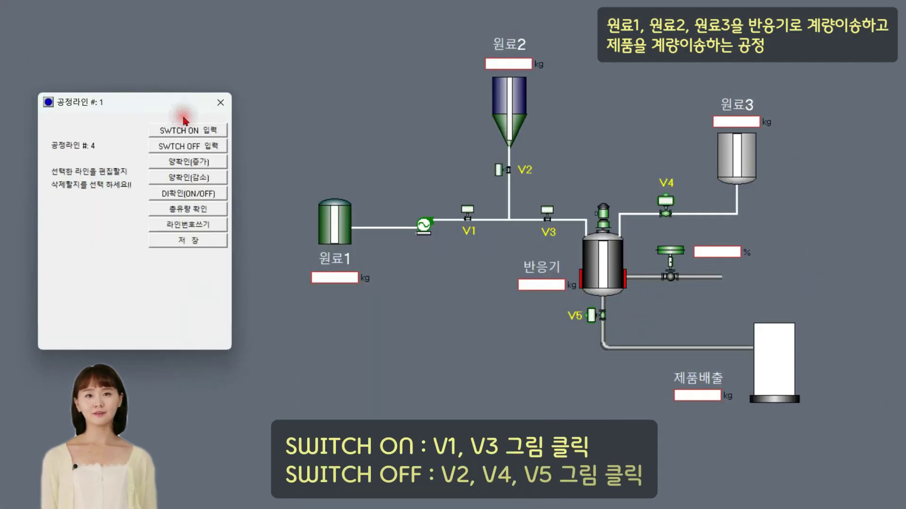
pyautogui.click(476, 248)
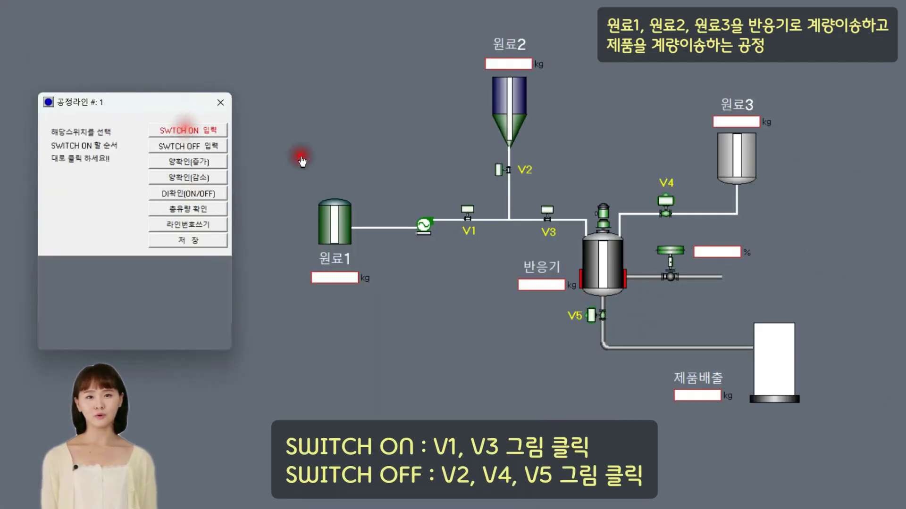
pyautogui.click(468, 214)
pyautogui.click(551, 213)
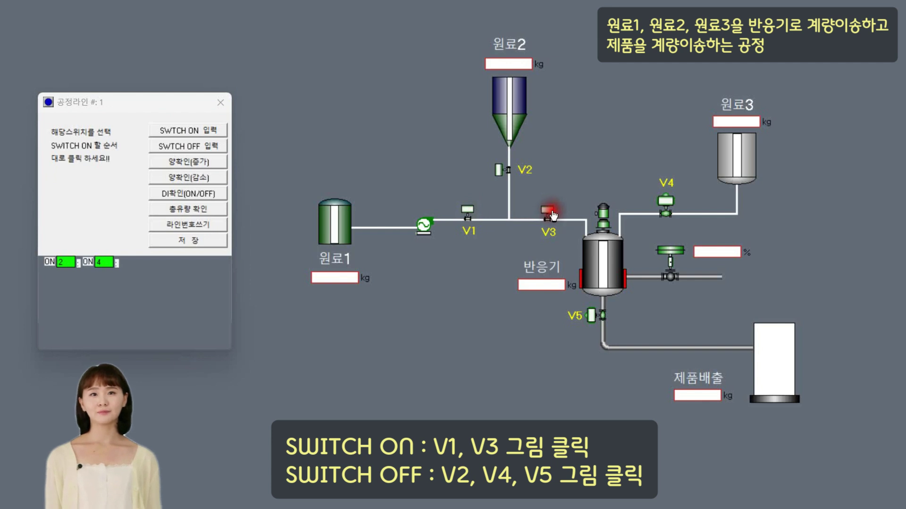
# Step: Register V2, V4 and V5 as the switch-off valves of process line 1
pyautogui.click(191, 145)
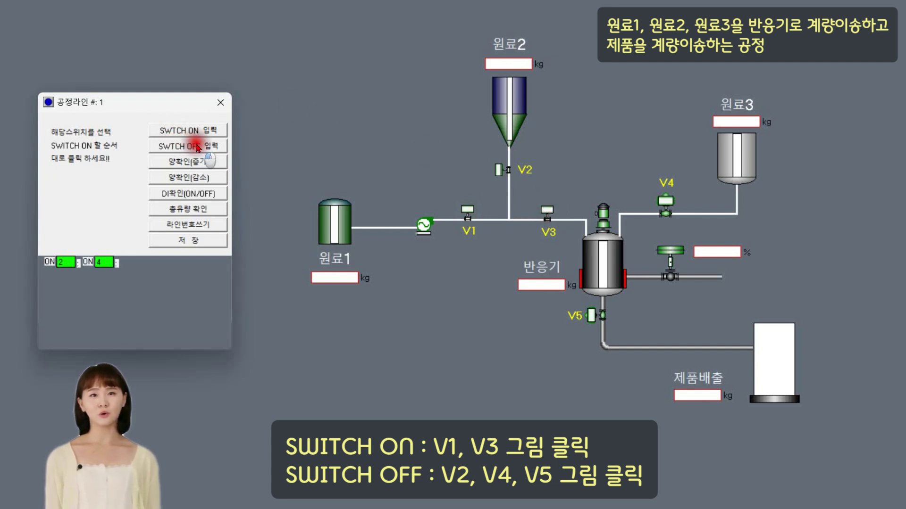
pyautogui.click(496, 170)
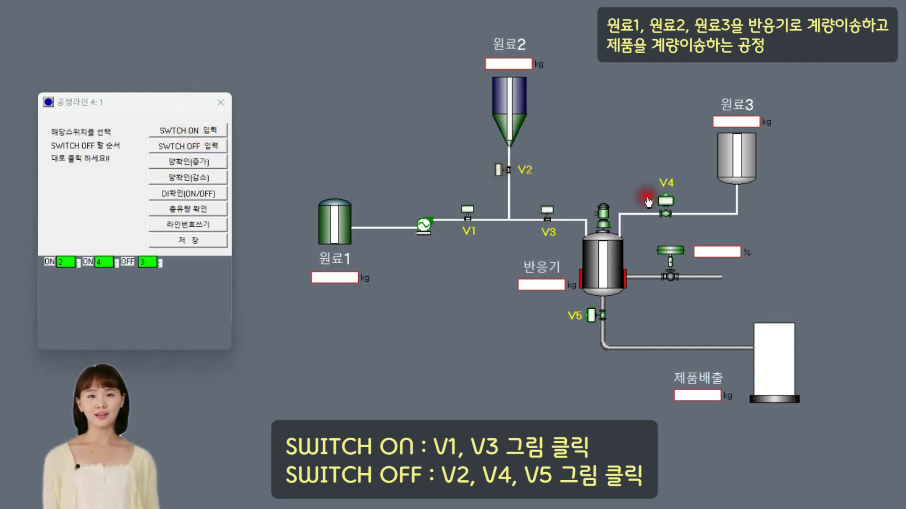
pyautogui.click(665, 206)
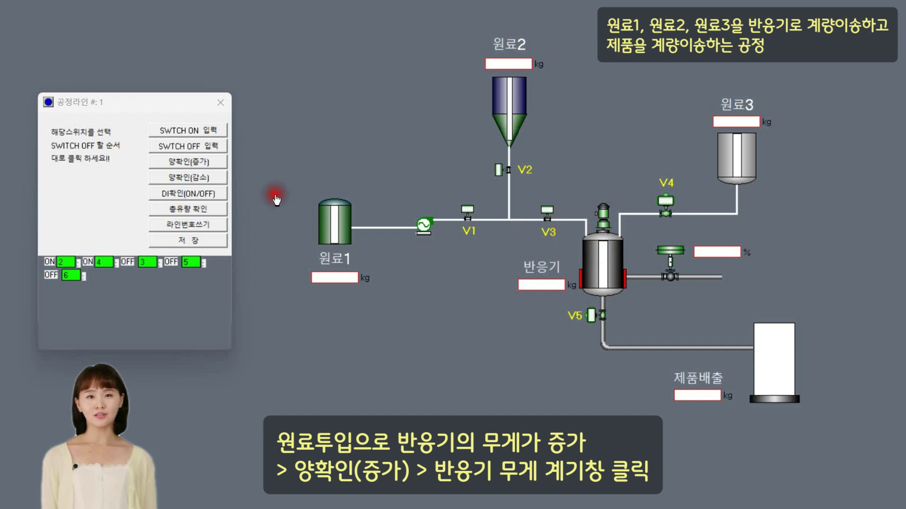
# Step: Use the 반응기 weight meter for line 1's increasing amount check, place its line number beside 원료1, and save
pyautogui.click(221, 162)
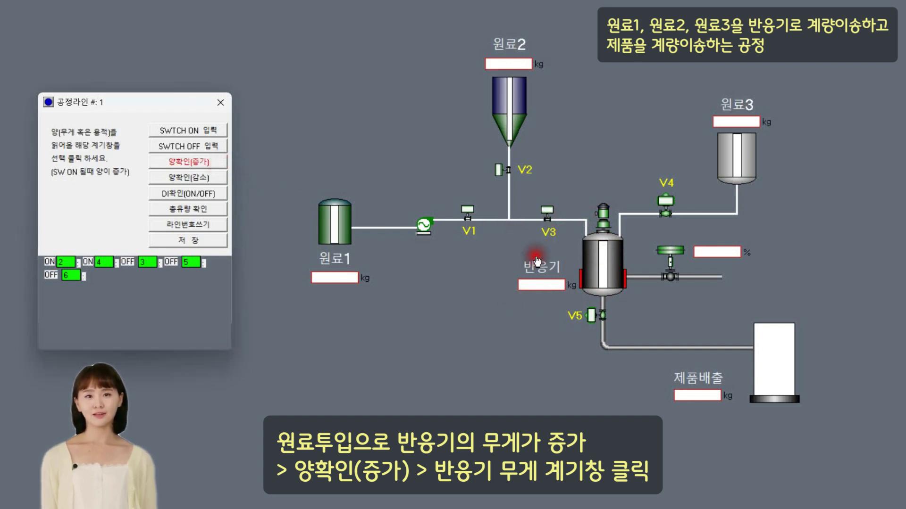
pyautogui.click(546, 285)
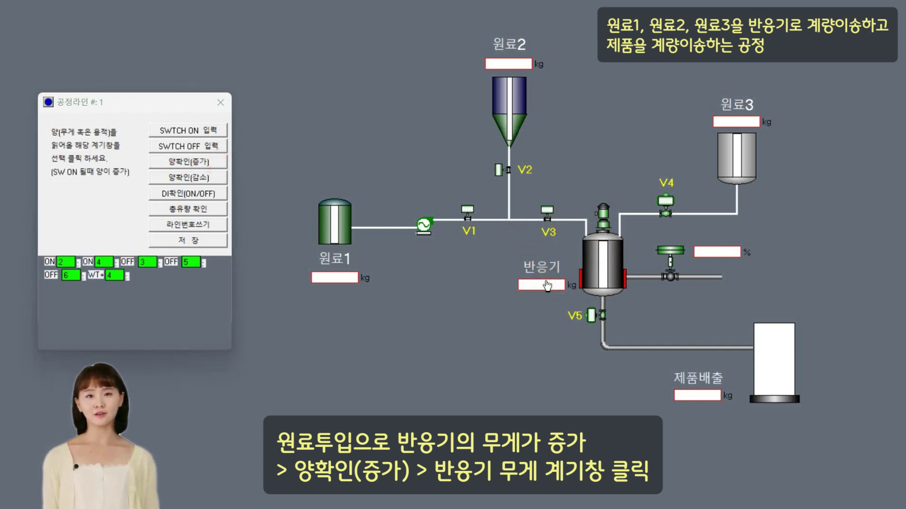
pyautogui.click(202, 224)
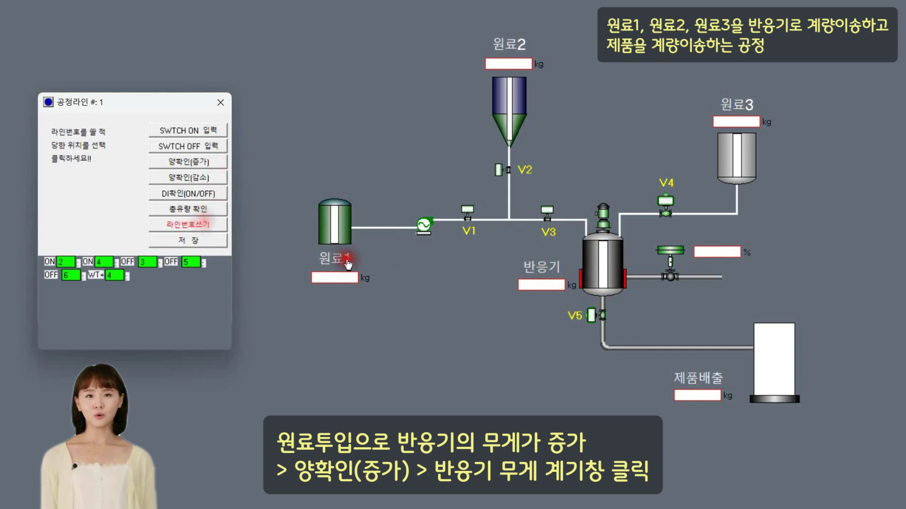
pyautogui.click(362, 260)
pyautogui.click(190, 241)
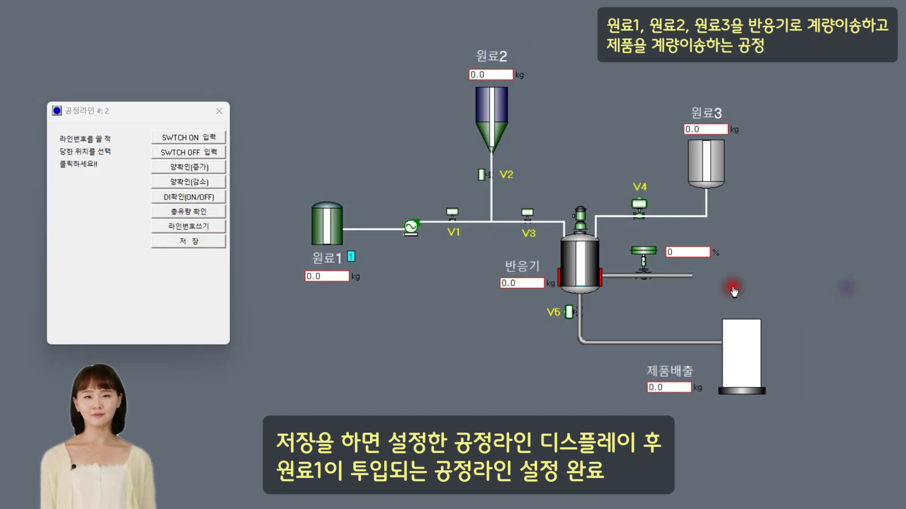
# Step: Register V2 and V3 as the switch-on valves of process line 2
pyautogui.click(480, 273)
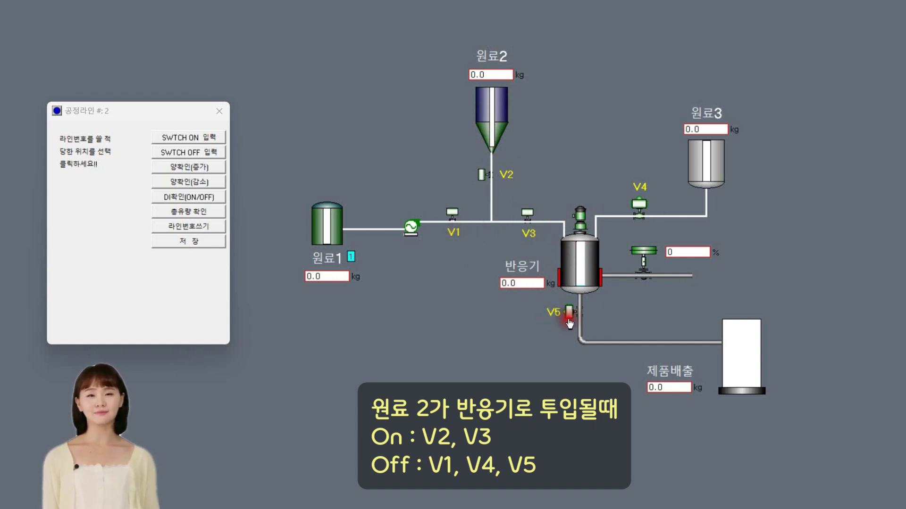
pyautogui.click(191, 137)
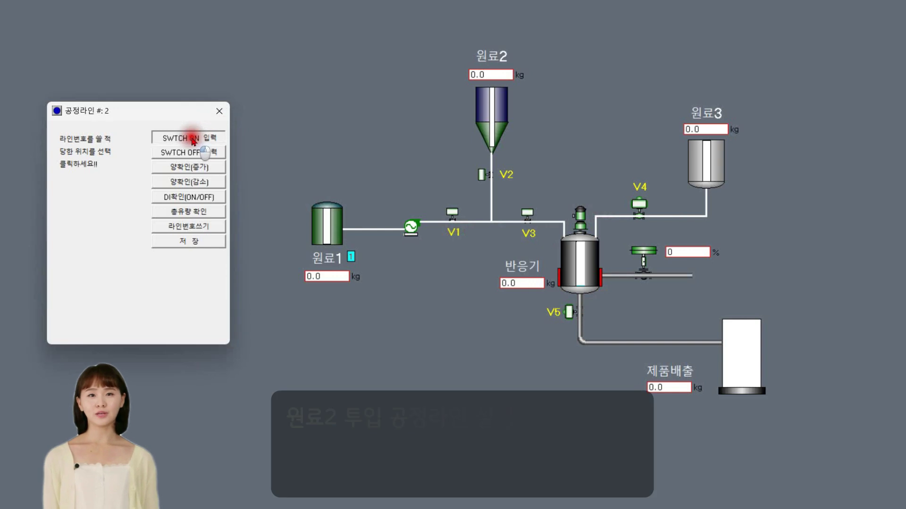
pyautogui.click(481, 182)
pyautogui.click(530, 215)
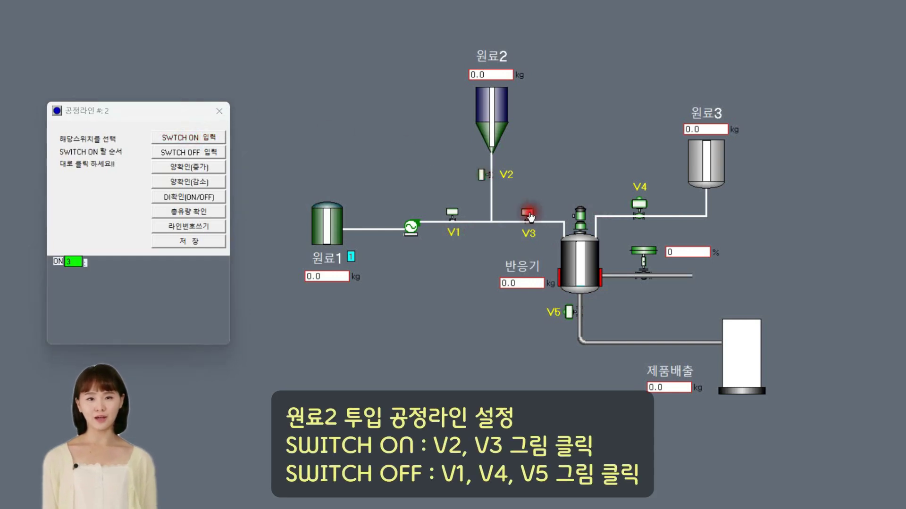
# Step: Register V1, V4 and V5 as the switch-off valves of process line 2
pyautogui.click(188, 151)
pyautogui.click(461, 214)
pyautogui.click(642, 206)
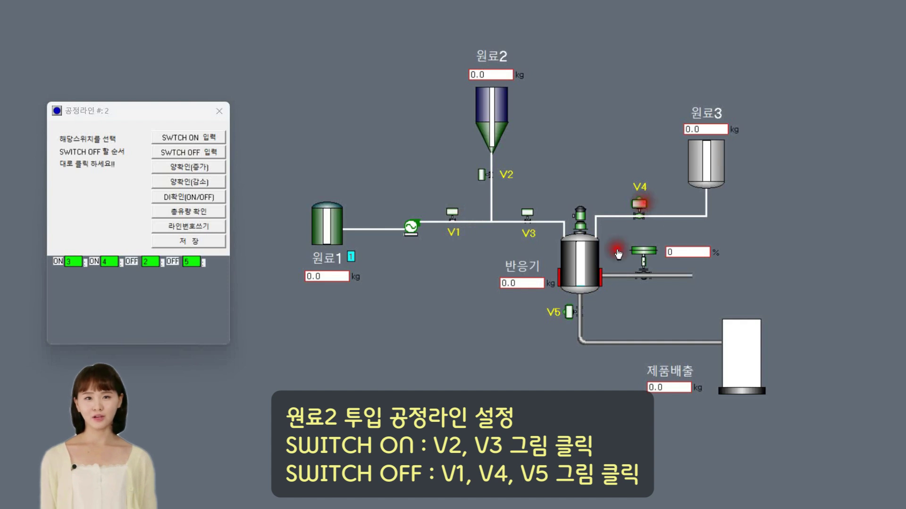
pyautogui.click(569, 315)
# Step: Use the 반응기 weight meter for line 2's increasing amount check, place its line number beside 원료2, and save
pyautogui.click(188, 167)
pyautogui.click(524, 283)
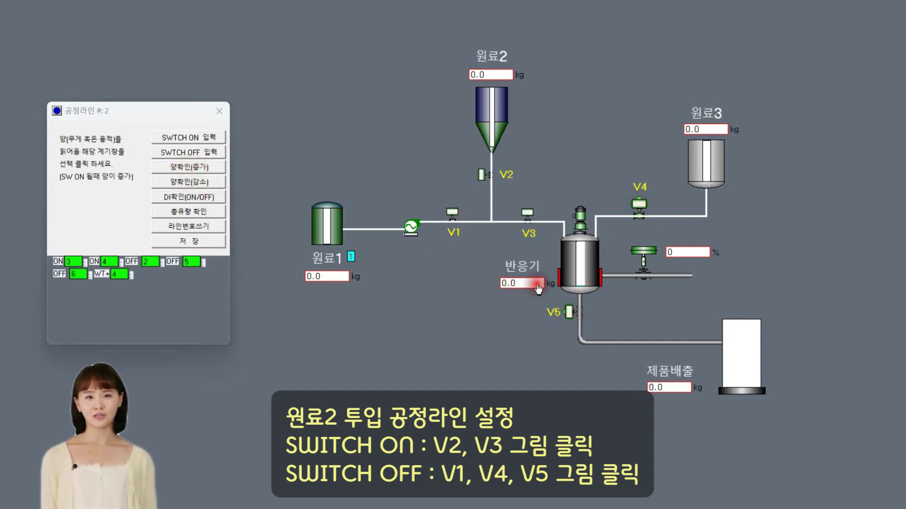
pyautogui.click(193, 228)
pyautogui.click(518, 54)
pyautogui.click(212, 242)
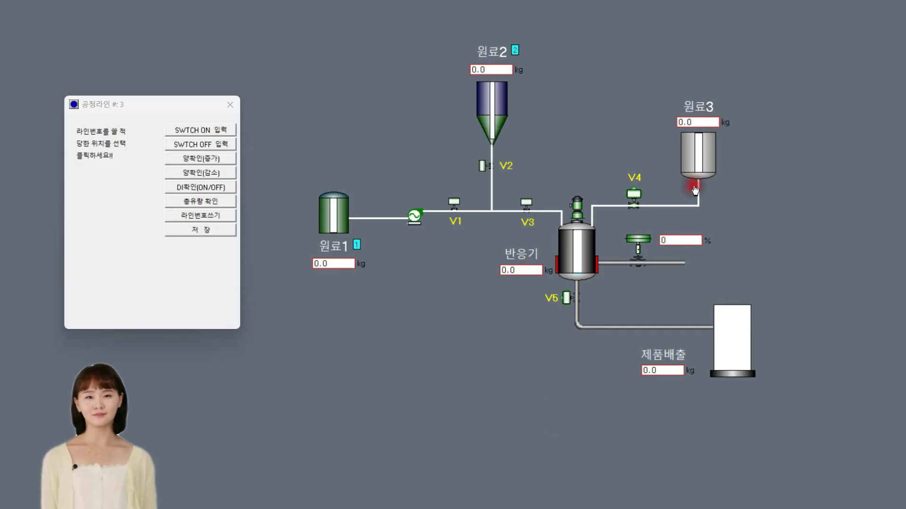
# Step: For process line 3, register V4 as the switch-on valve and V2, V1, V3 and V5 as switch-off valves
pyautogui.click(201, 129)
pyautogui.click(200, 143)
pyautogui.click(483, 165)
pyautogui.click(454, 202)
pyautogui.click(526, 203)
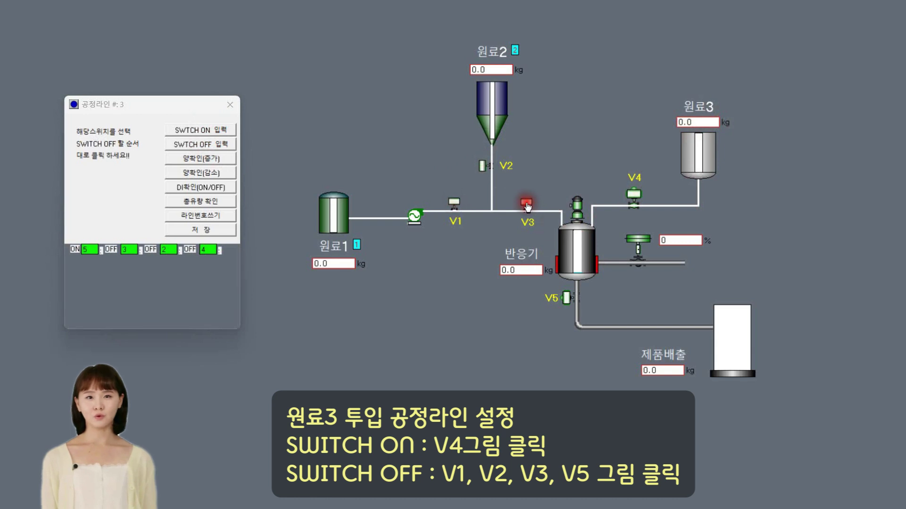
# Step: Use the 반응기 weight meter for line 3's increasing amount check, place its line number beside 원료3, and save
pyautogui.click(220, 158)
pyautogui.click(533, 270)
pyautogui.click(212, 216)
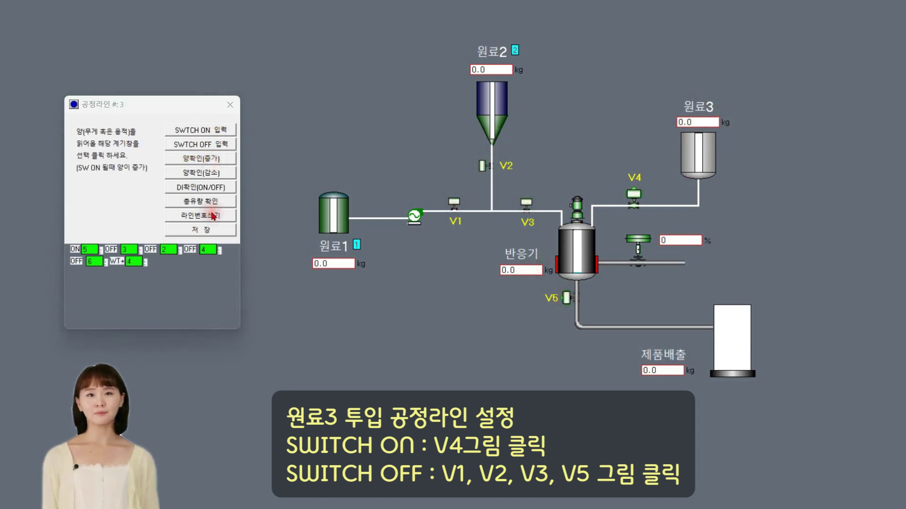
pyautogui.click(650, 131)
pyautogui.click(718, 104)
pyautogui.click(207, 230)
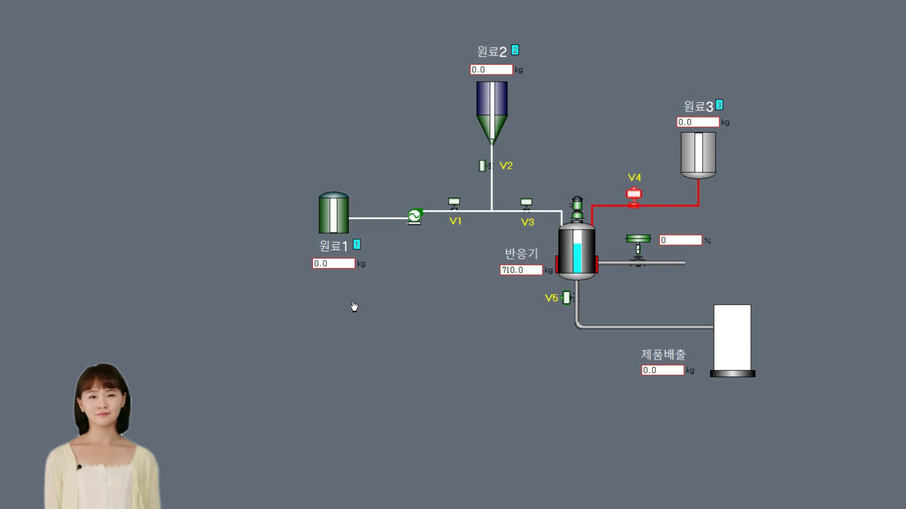
# Step: Register V5 as the switch-on valve of process line 4
pyautogui.click(371, 309)
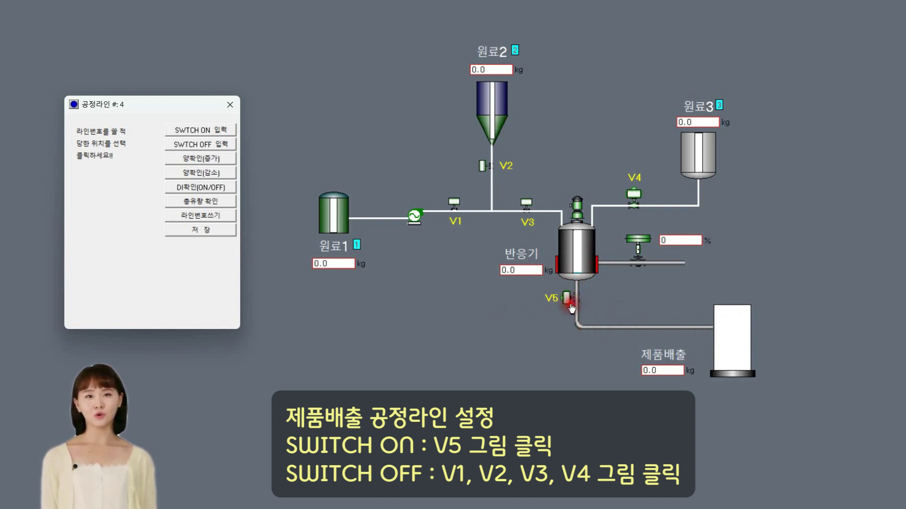
pyautogui.click(215, 130)
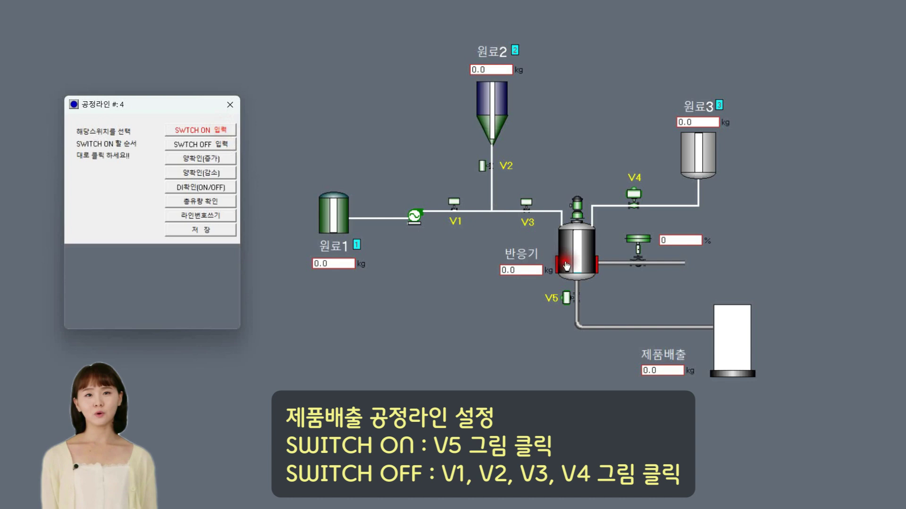
pyautogui.click(567, 298)
# Step: Register V1, V2, V3 and V4 as the switch-off valves of process line 4
pyautogui.click(203, 144)
pyautogui.click(454, 203)
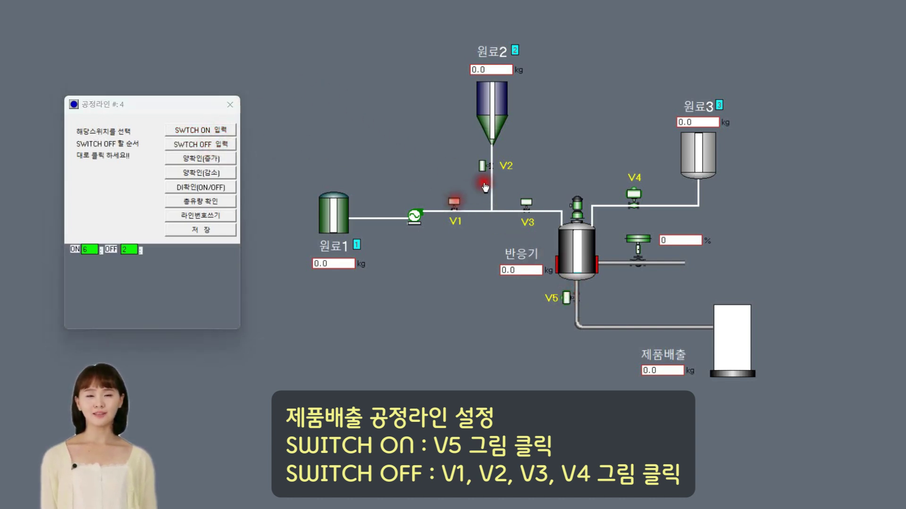
pyautogui.click(486, 166)
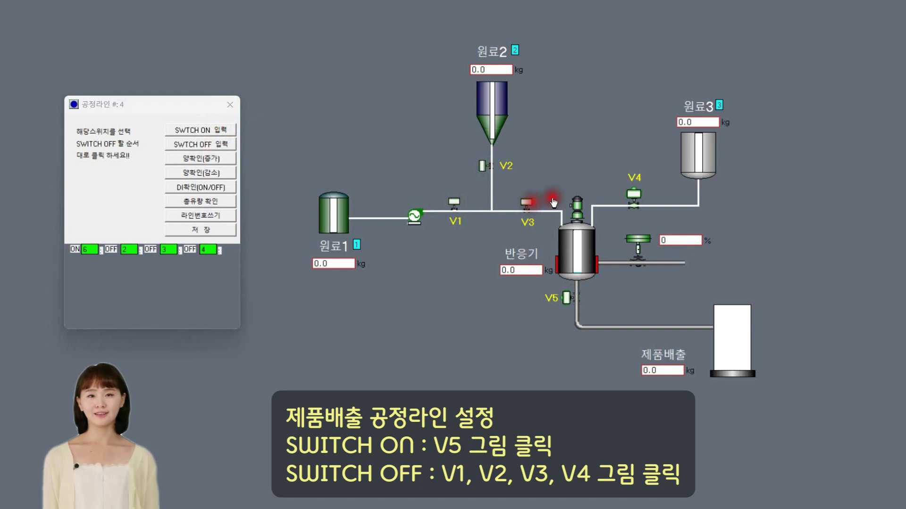
pyautogui.click(636, 194)
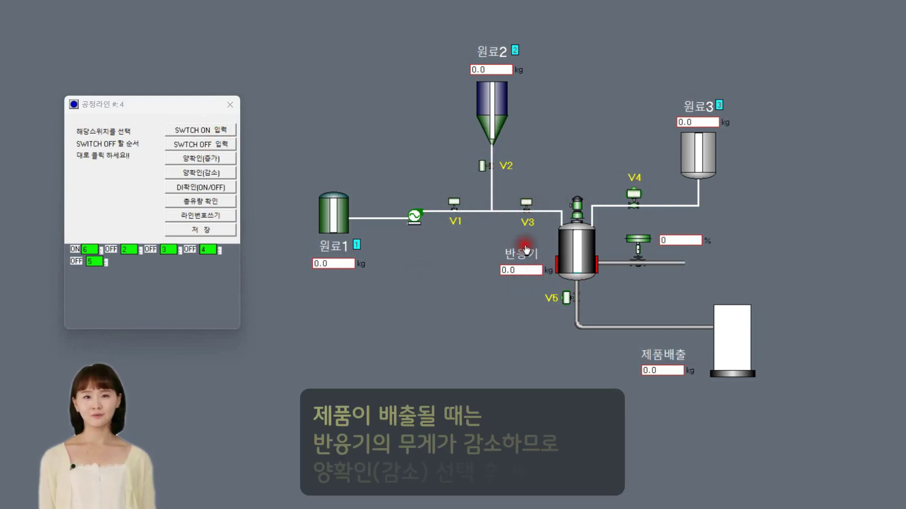
# Step: Use the 반응기 weight meter for line 4's decreasing amount check, place its line number beside 제품배출, and save
pyautogui.click(223, 177)
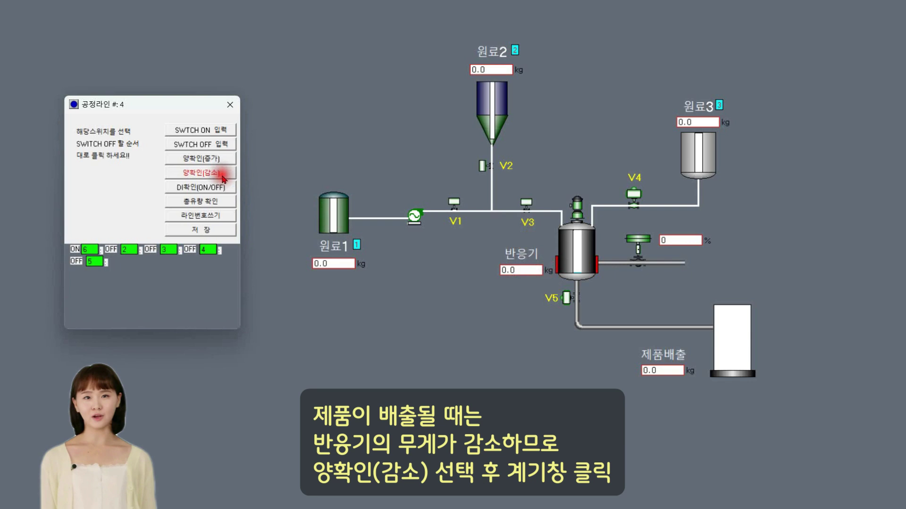
pyautogui.click(523, 272)
pyautogui.click(212, 220)
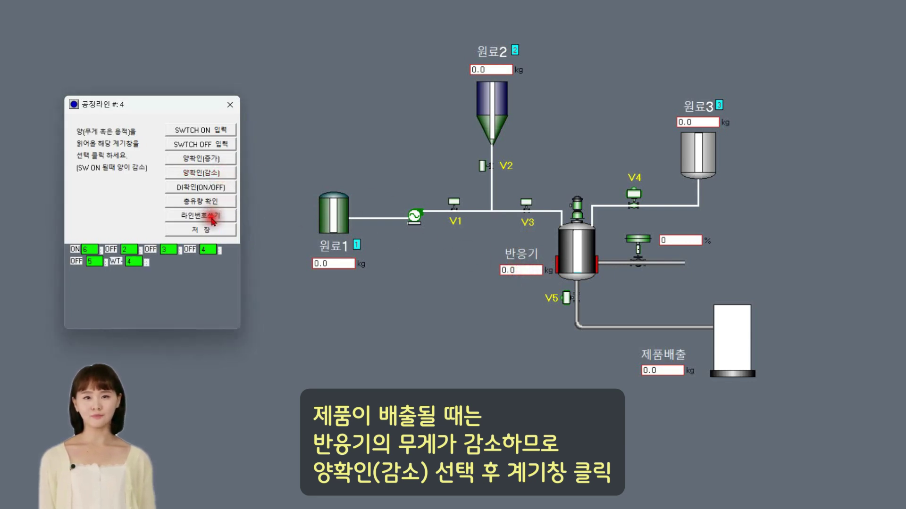
pyautogui.click(636, 357)
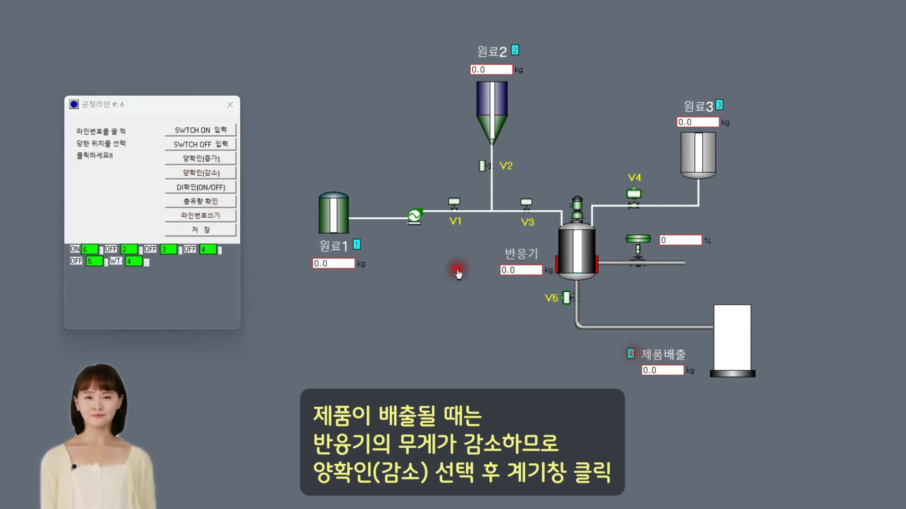
pyautogui.click(215, 232)
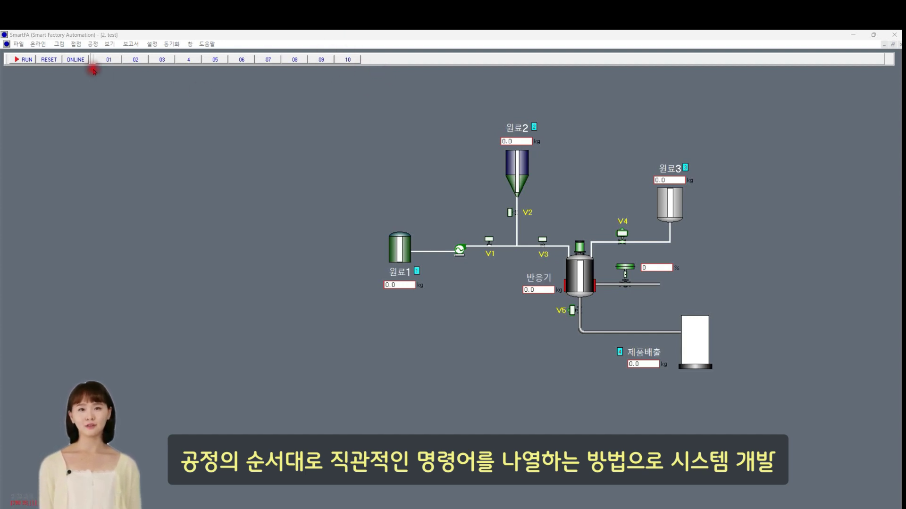
# Step: Add a program button to the drawing in the empty area above the 원료1 tank
pyautogui.click(60, 43)
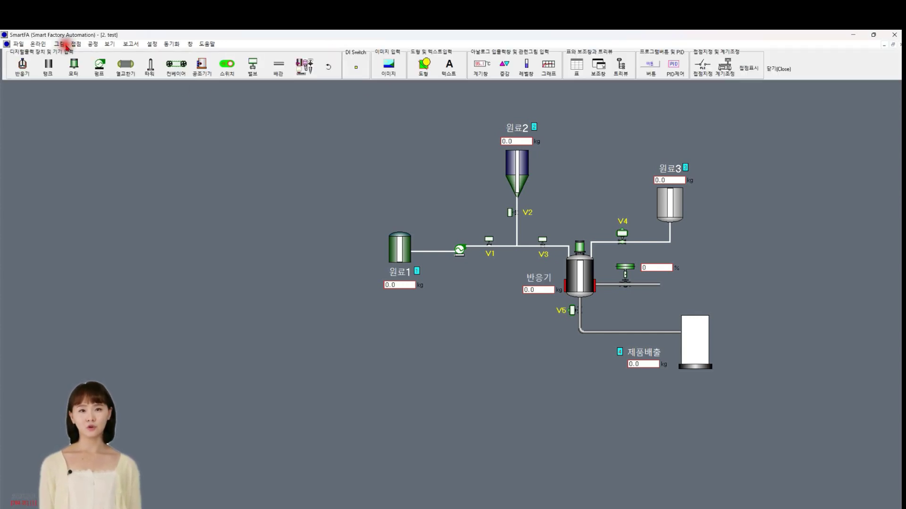
pyautogui.click(640, 72)
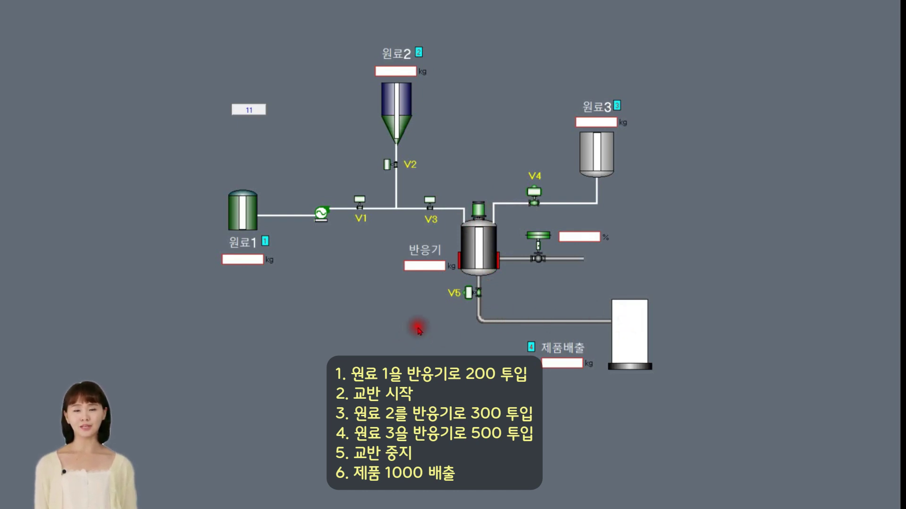
# Step: Switch the online screen to input mode and open the program of button 11 for editing
pyautogui.click(34, 18)
pyautogui.click(44, 52)
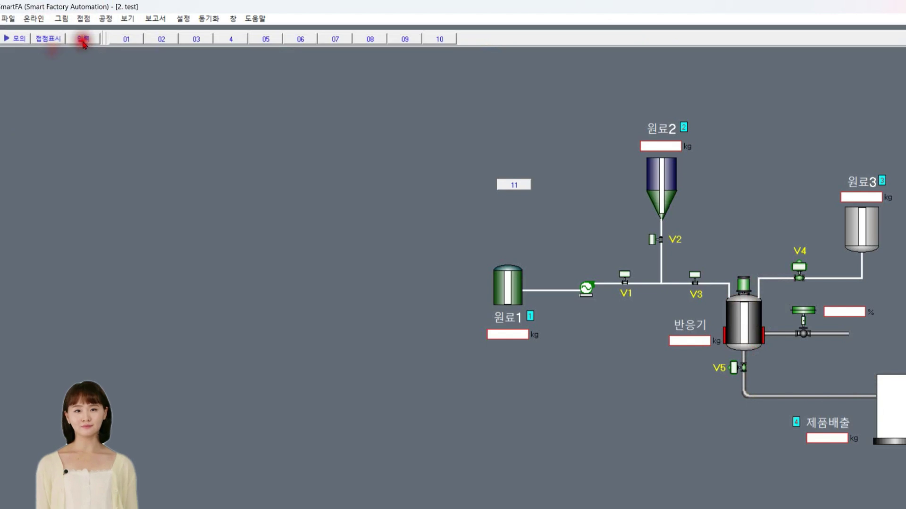
pyautogui.click(86, 42)
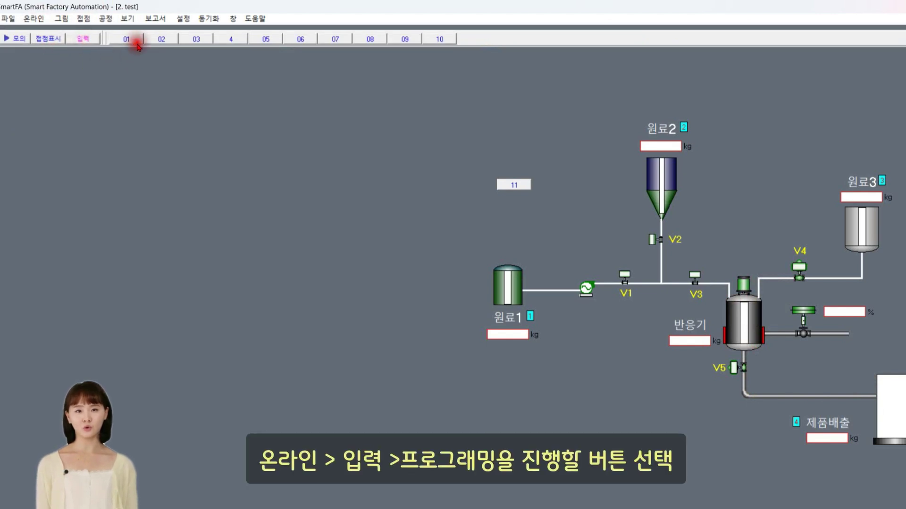
pyautogui.click(516, 185)
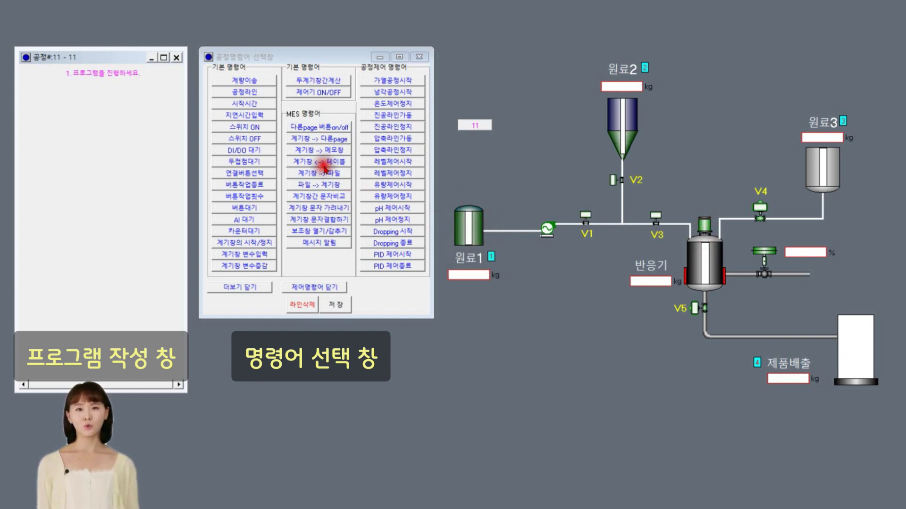
# Step: Add a 계량이송 command to the program with process line number 1 and an amount of 200
pyautogui.click(250, 85)
pyautogui.click(118, 87)
pyautogui.doubleClick(118, 87)
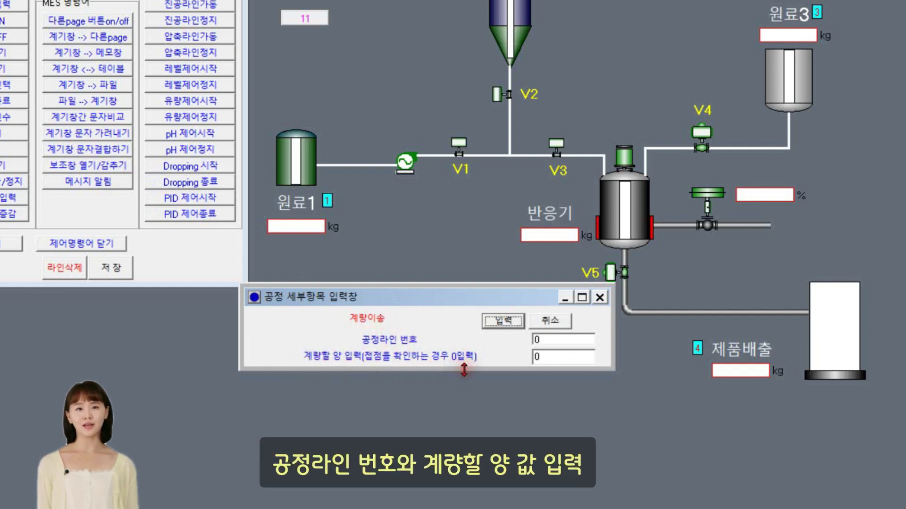
pyautogui.click(327, 202)
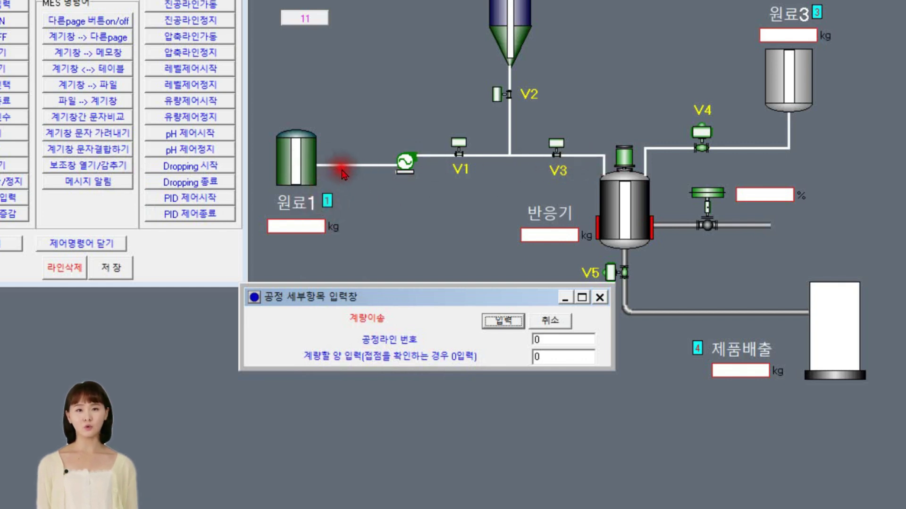
pyautogui.click(537, 340)
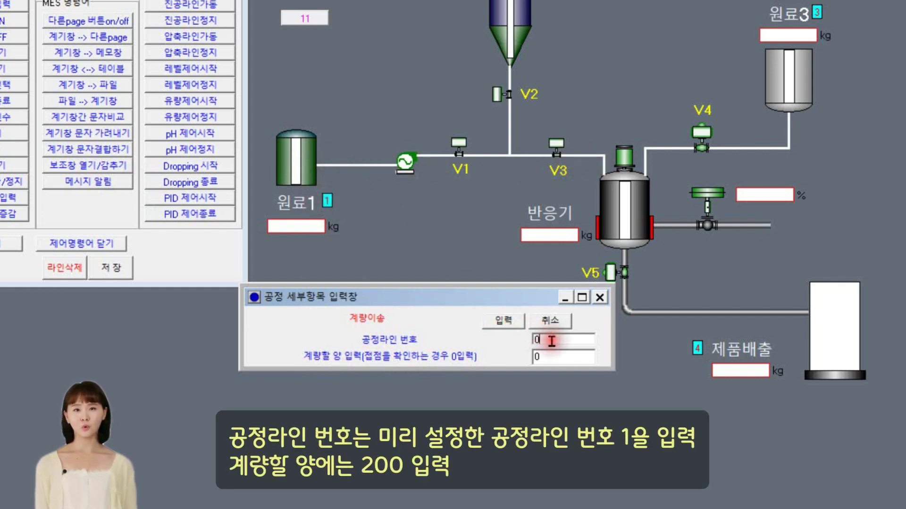
pyautogui.write('1')
pyautogui.moveTo(557, 358); pyautogui.dragTo(521, 358)
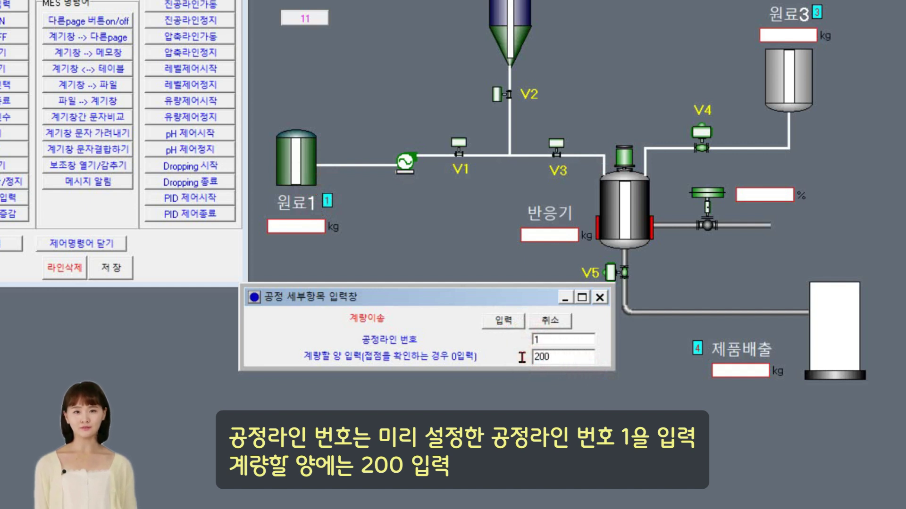
pyautogui.click(503, 320)
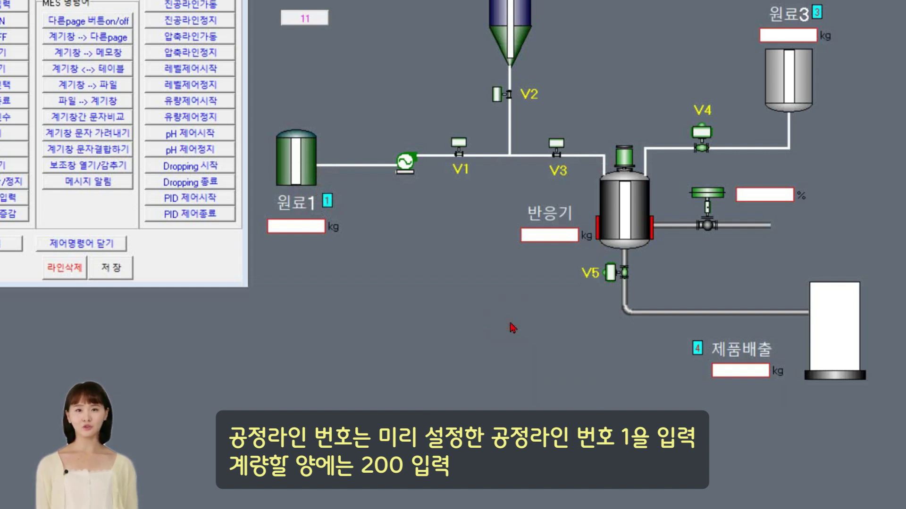
pyautogui.click(516, 306)
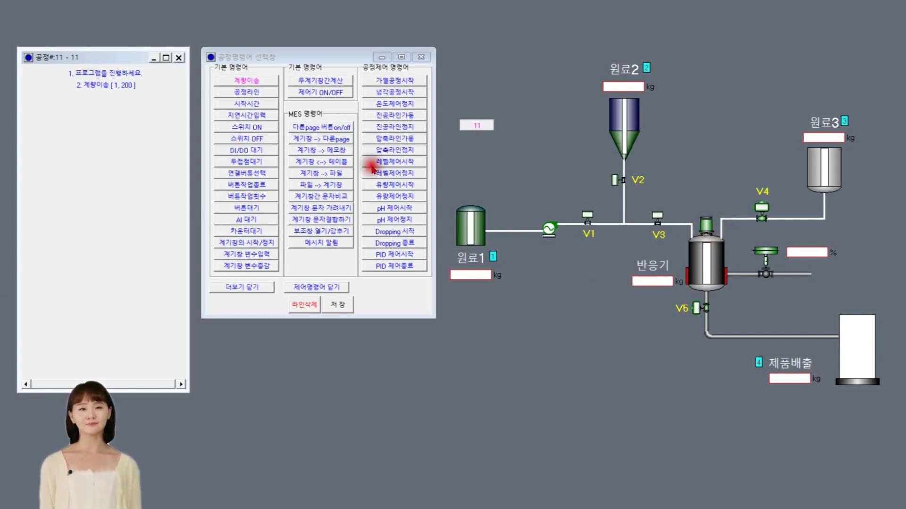
# Step: Add a 스위치 ON command for the agitator, looking up its contact in the motor's properties and entering output contact 7
pyautogui.click(259, 127)
pyautogui.doubleClick(131, 96)
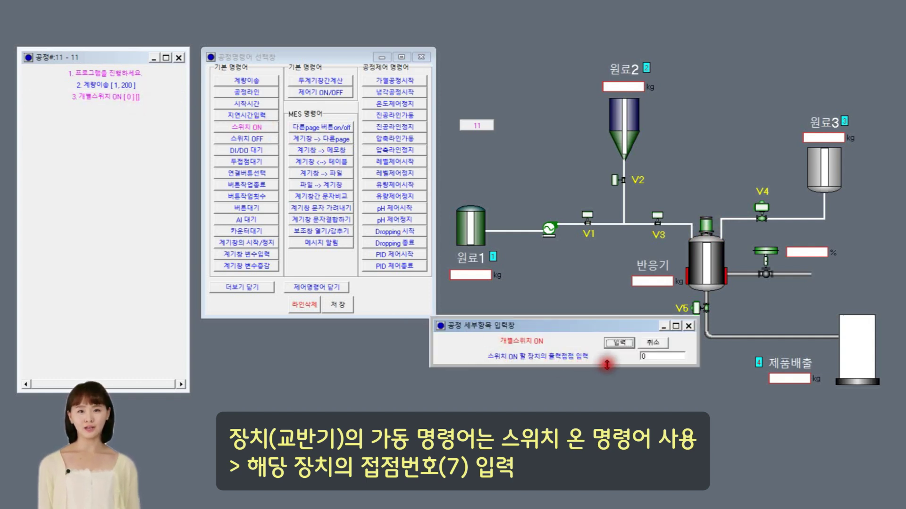
pyautogui.rightClick(708, 222)
pyautogui.click(766, 392)
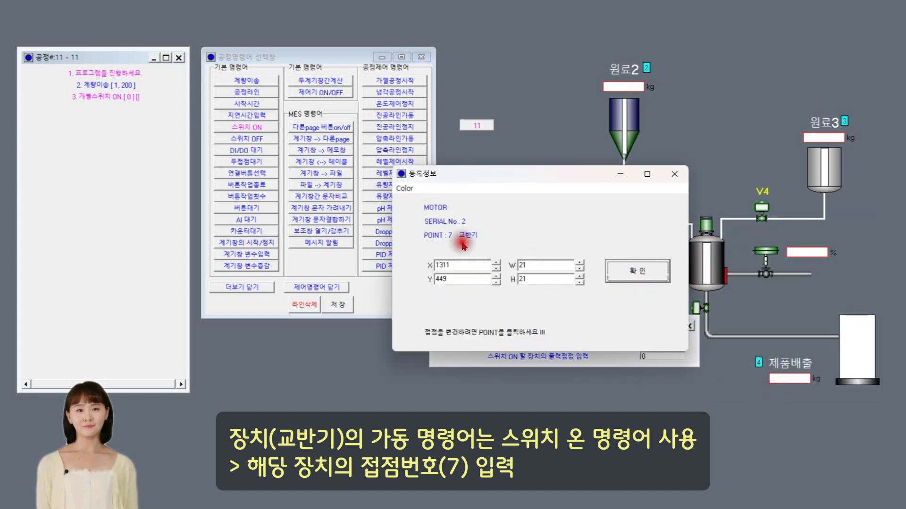
pyautogui.click(631, 272)
pyautogui.click(643, 357)
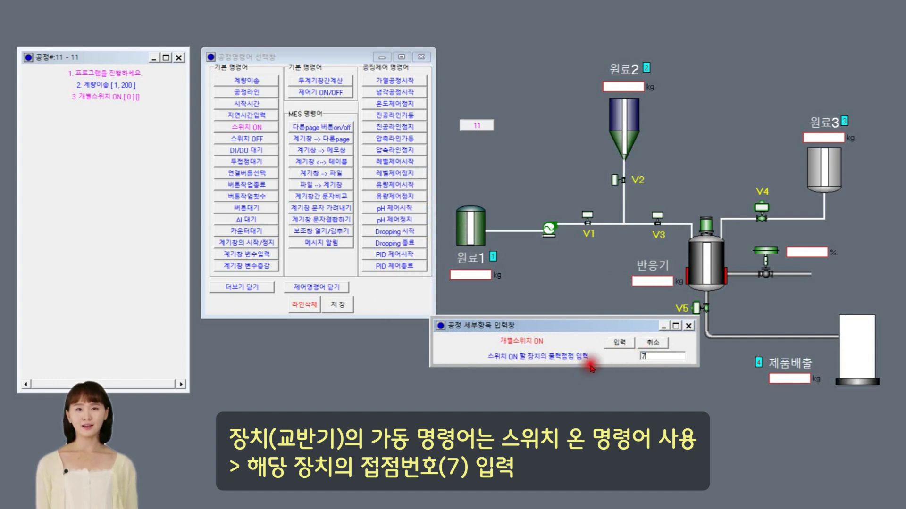
pyautogui.click(630, 343)
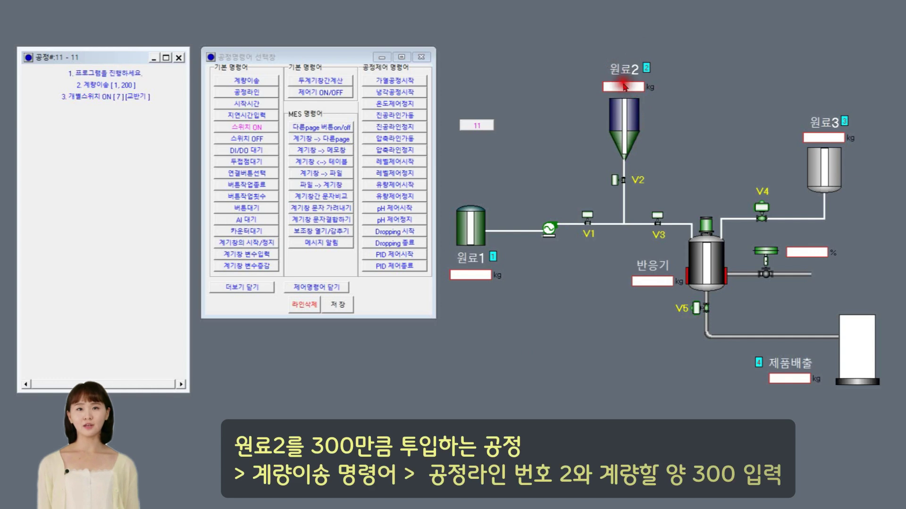
# Step: Add a 계량이송 command to the program with process line number 2 and an amount of 300
pyautogui.click(255, 84)
pyautogui.click(99, 110)
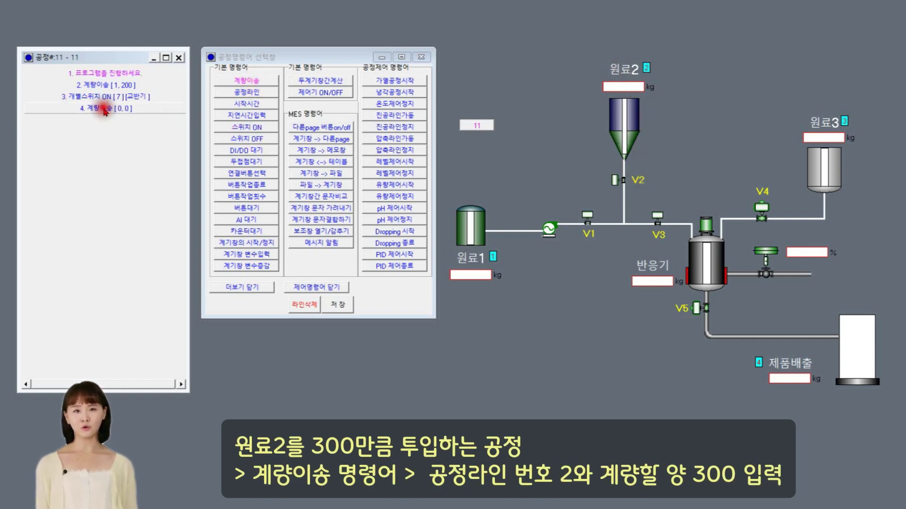
pyautogui.doubleClick(99, 110)
pyautogui.write('2')
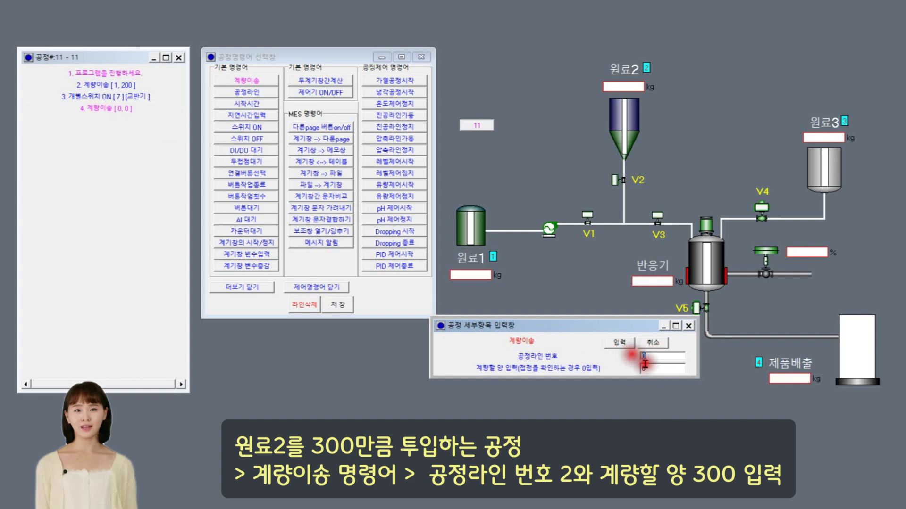
pyautogui.click(639, 369)
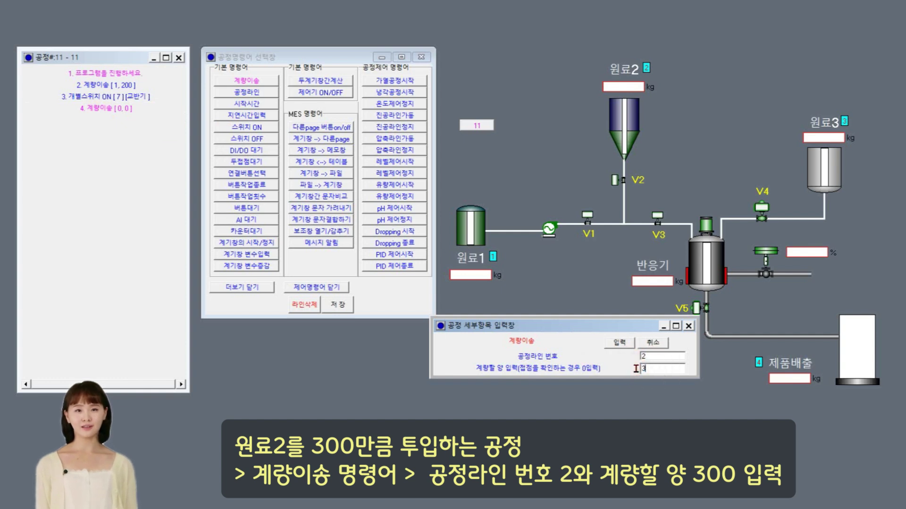
pyautogui.click(612, 349)
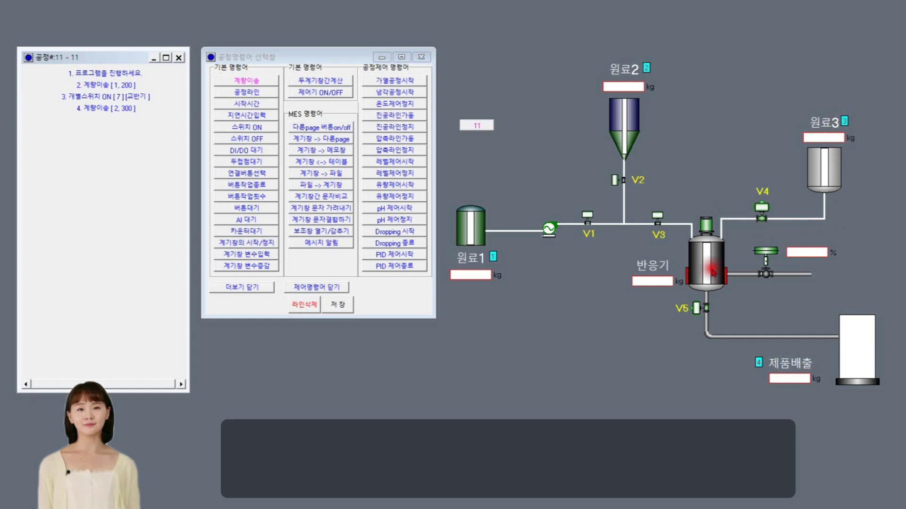
# Step: Add a 계량이송 command to the program with process line number 3 and an amount of 500
pyautogui.click(242, 85)
pyautogui.click(117, 121)
pyautogui.doubleClick(117, 121)
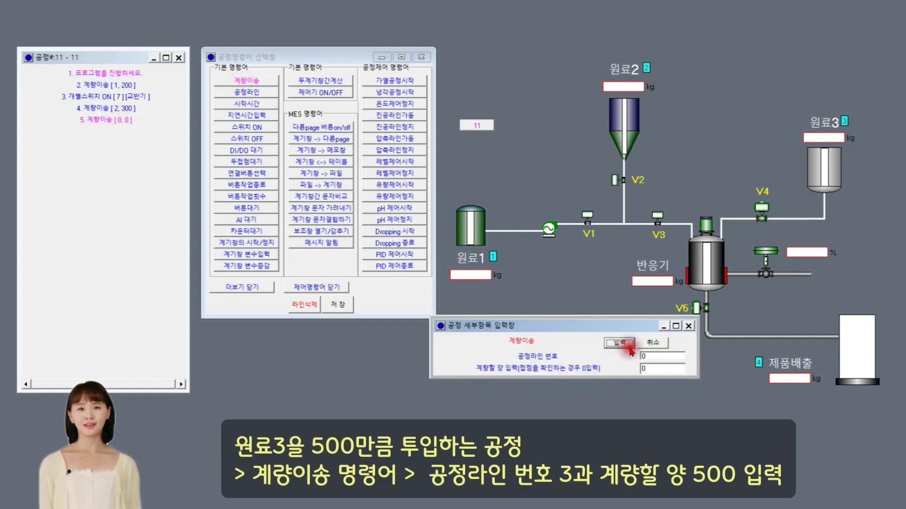
pyautogui.write('3')
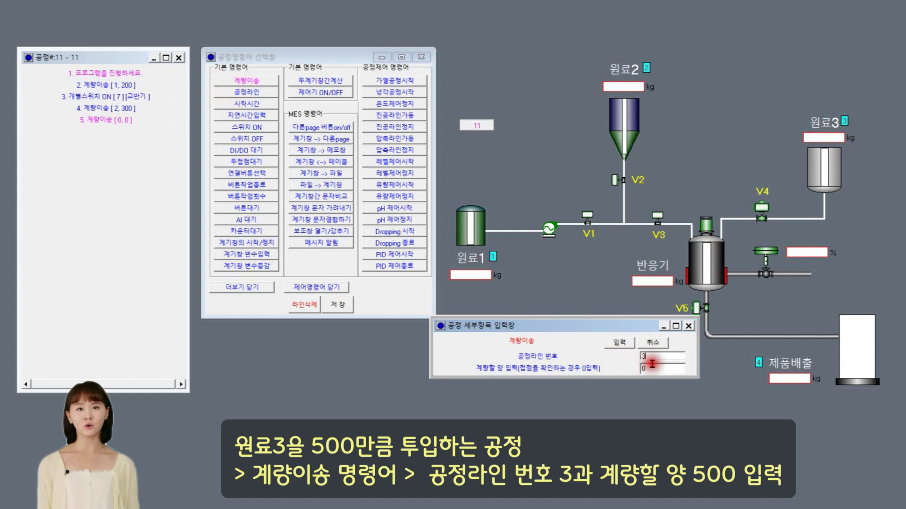
pyautogui.moveTo(654, 368); pyautogui.dragTo(615, 366)
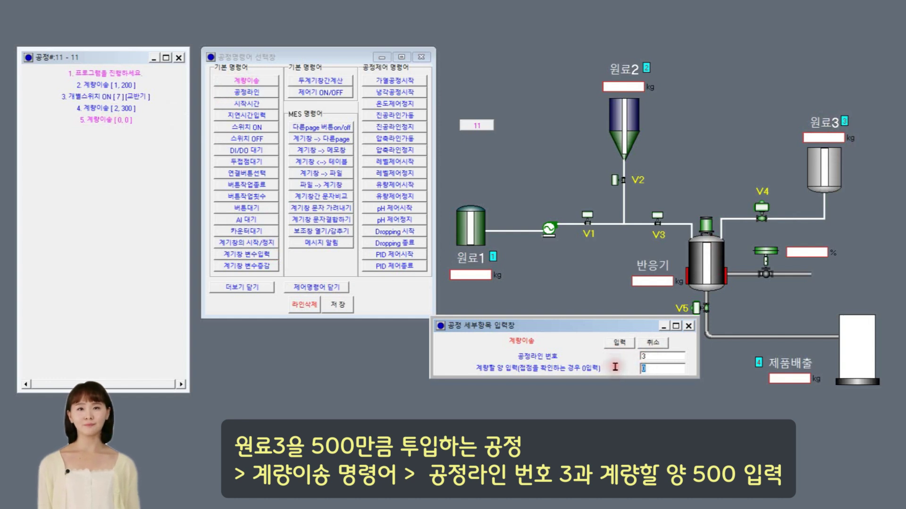
pyautogui.write('500')
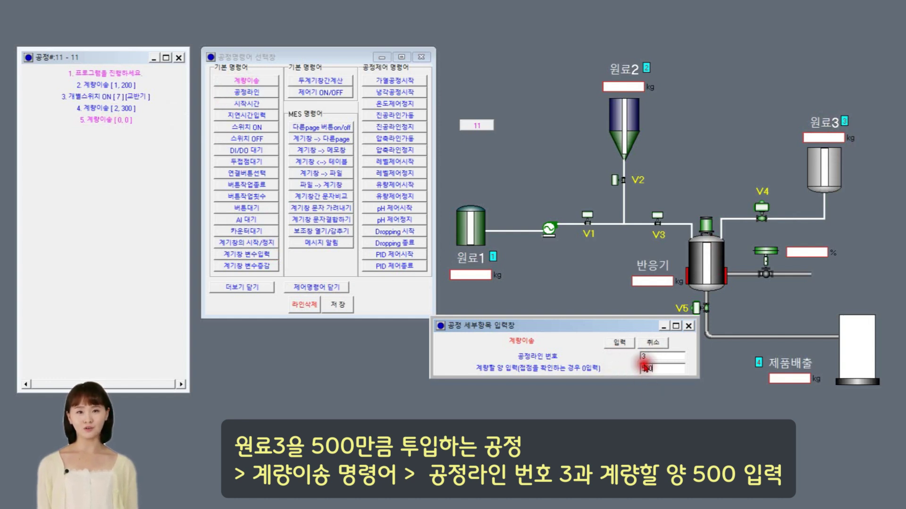
pyautogui.click(619, 343)
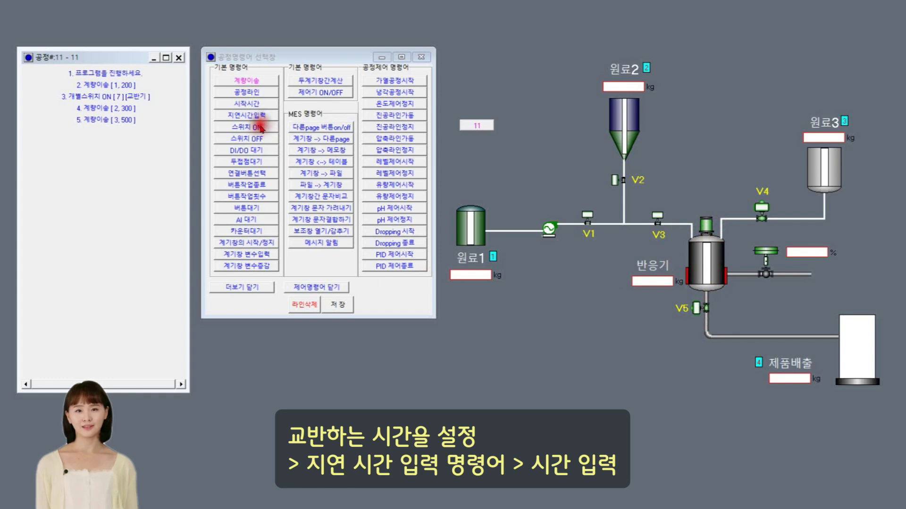
# Step: Add a 지연시간입력 command with a delay of 5 and time unit 1 (seconds) for the agitation time
pyautogui.click(246, 115)
pyautogui.click(126, 133)
pyautogui.doubleClick(126, 134)
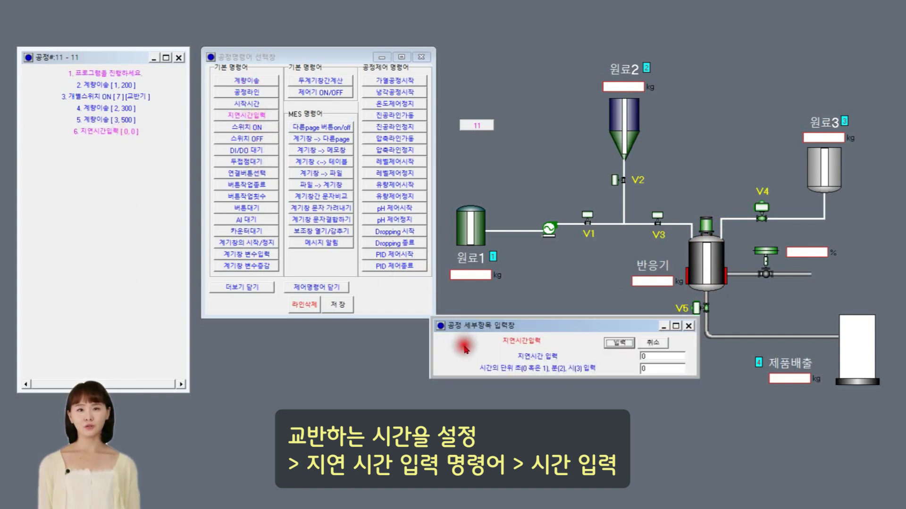
pyautogui.doubleClick(656, 357)
pyautogui.write('5')
pyautogui.doubleClick(660, 368)
pyautogui.write('1')
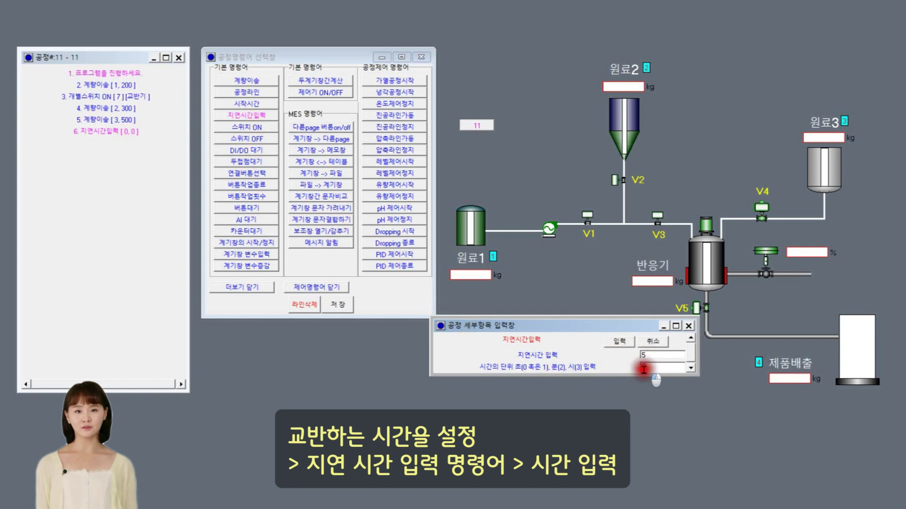
pyautogui.click(619, 342)
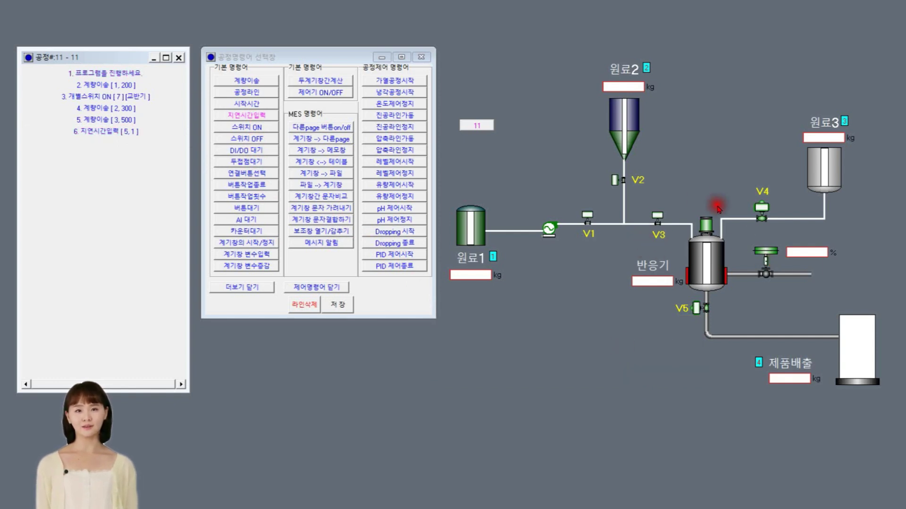
# Step: Add a 스위치 OFF command for the agitator with output contact 7
pyautogui.click(258, 139)
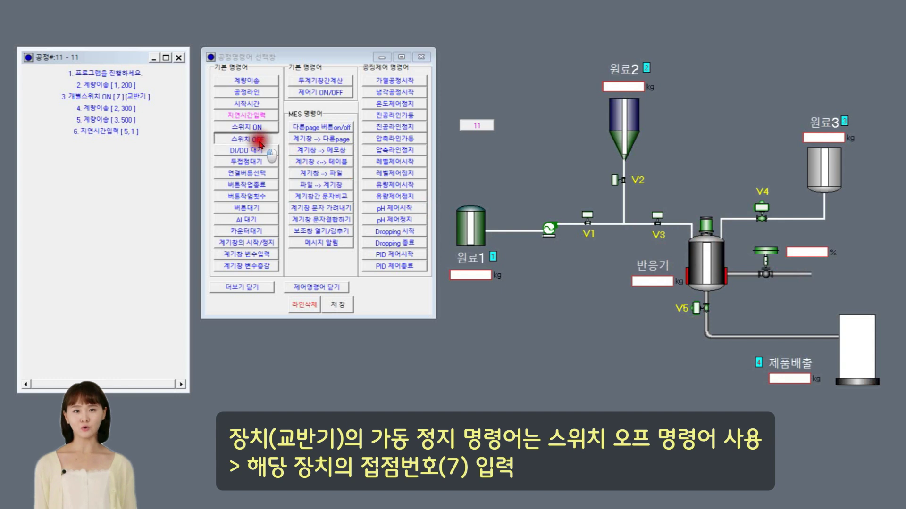
pyautogui.click(108, 147)
pyautogui.doubleClick(109, 148)
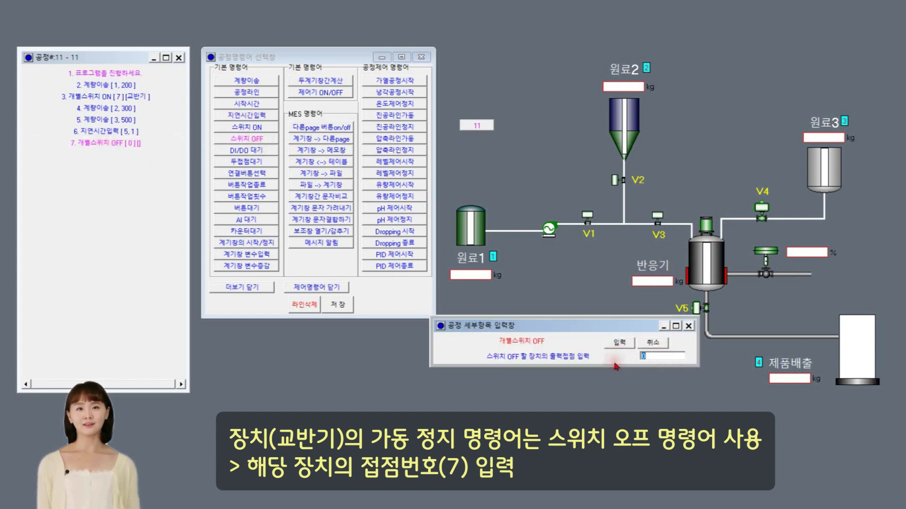
pyautogui.click(622, 345)
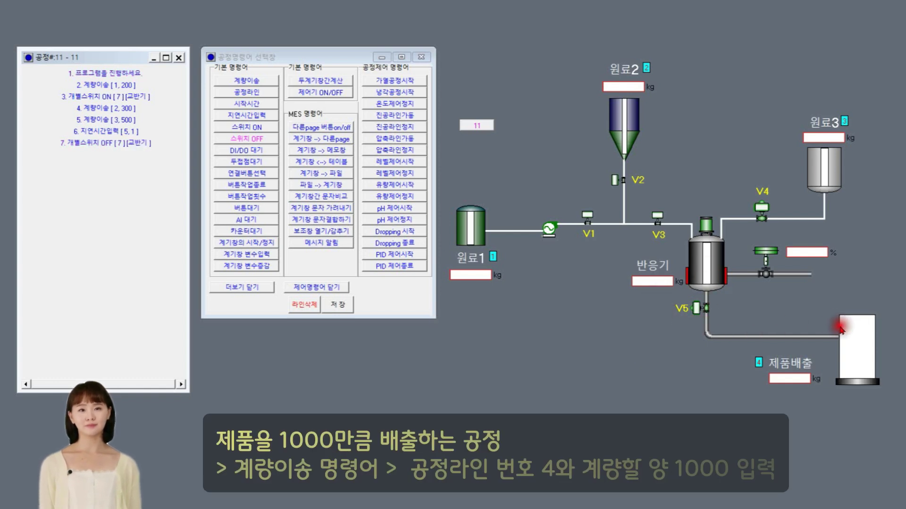
# Step: Add a 계량이송 command to the program with process line number 4 and an amount of 1000
pyautogui.click(262, 85)
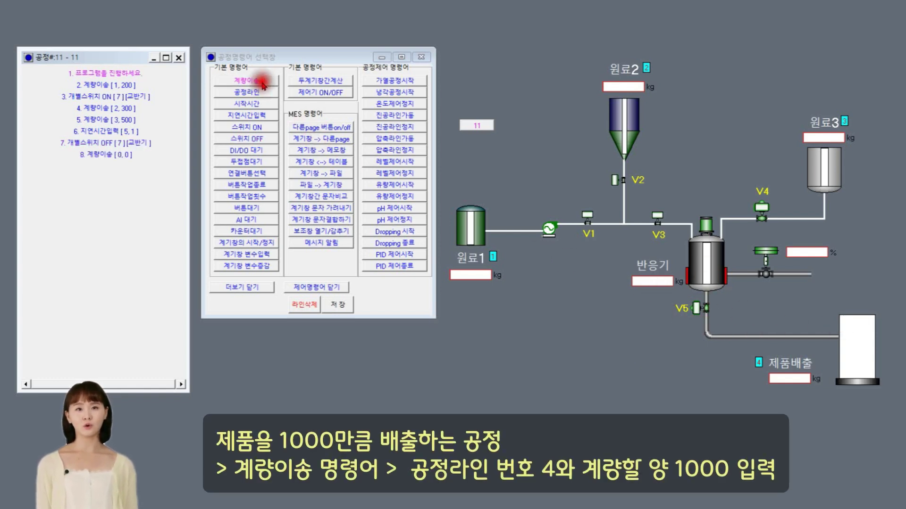
pyautogui.click(112, 156)
pyautogui.doubleClick(113, 157)
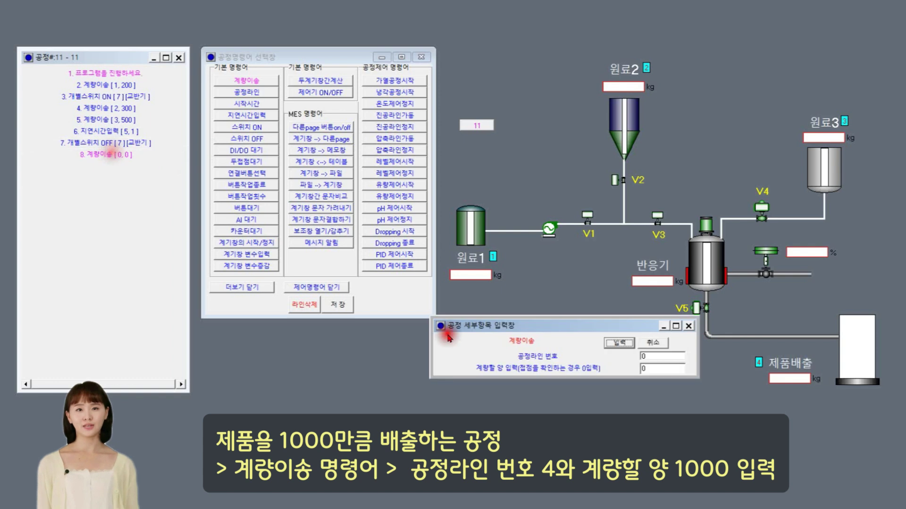
pyautogui.moveTo(573, 318); pyautogui.dragTo(563, 326)
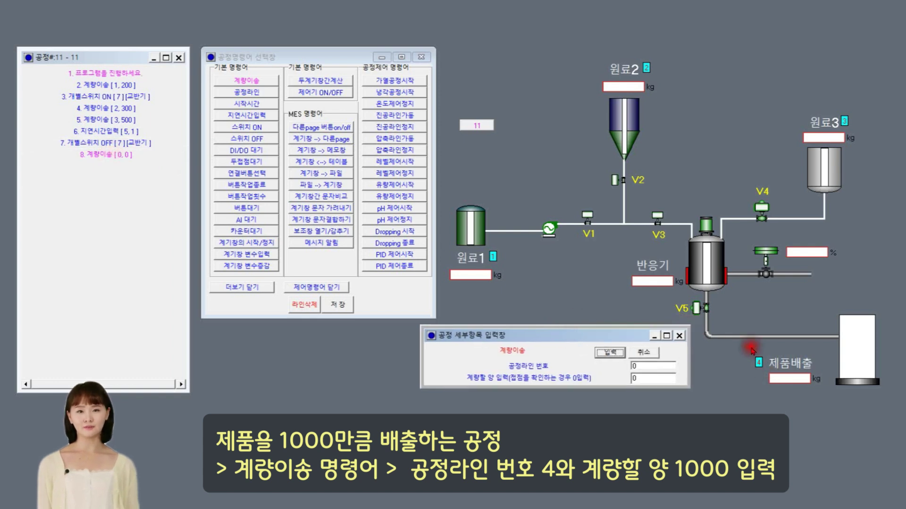
pyautogui.click(623, 366)
pyautogui.write('4')
pyautogui.click(623, 381)
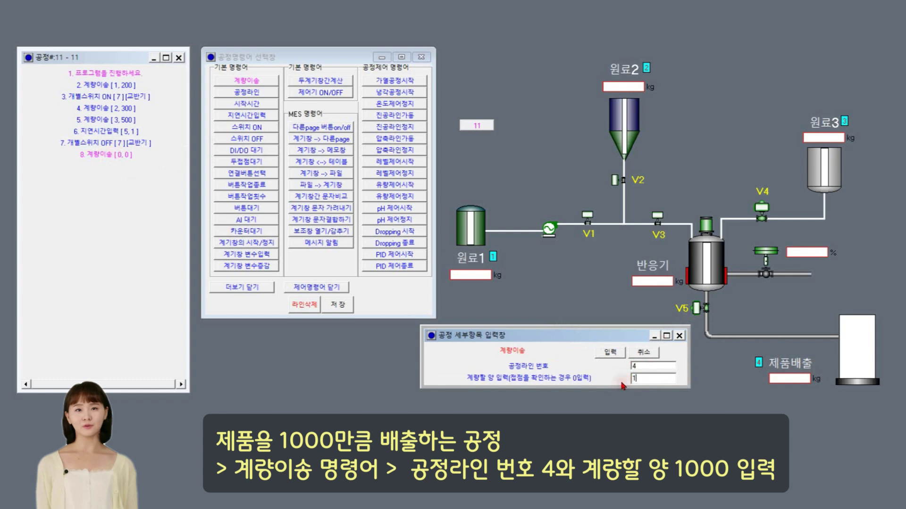
pyautogui.click(610, 353)
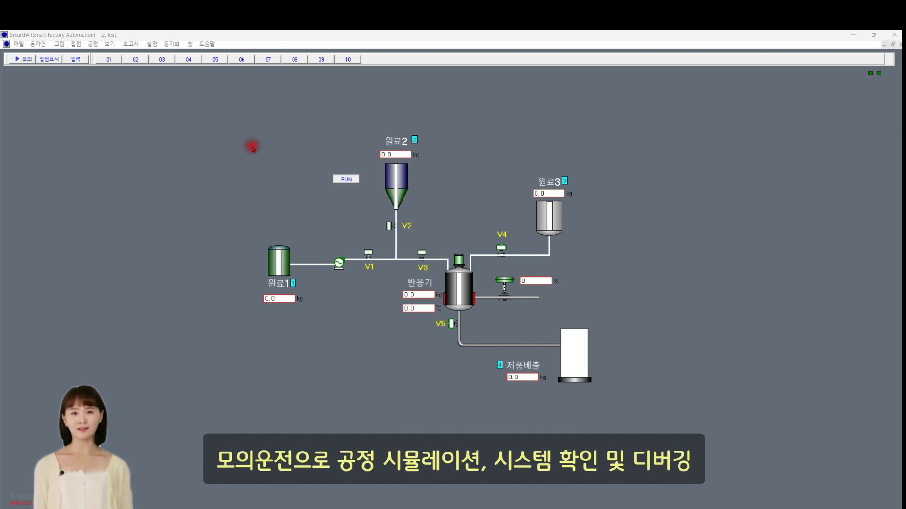
# Step: Switch to simulation mode (모의) and turn on valves V2 and V5
pyautogui.click(25, 62)
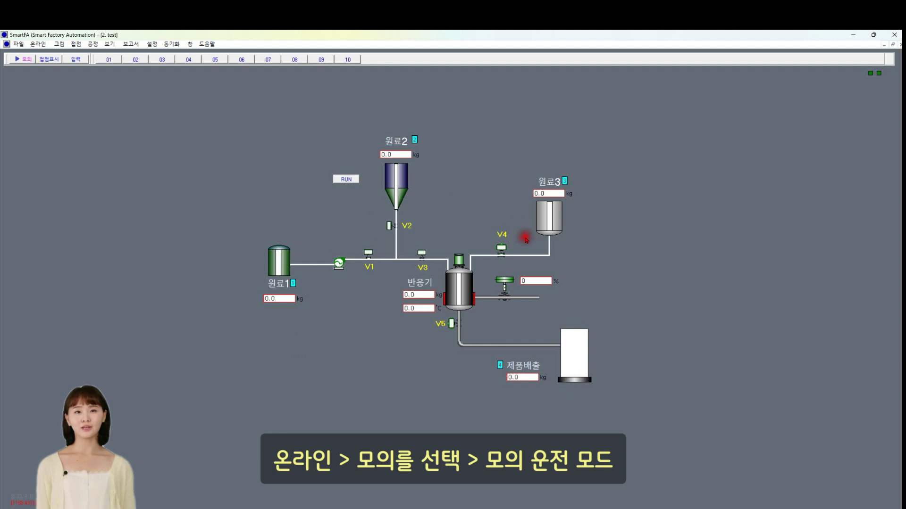
pyautogui.click(391, 228)
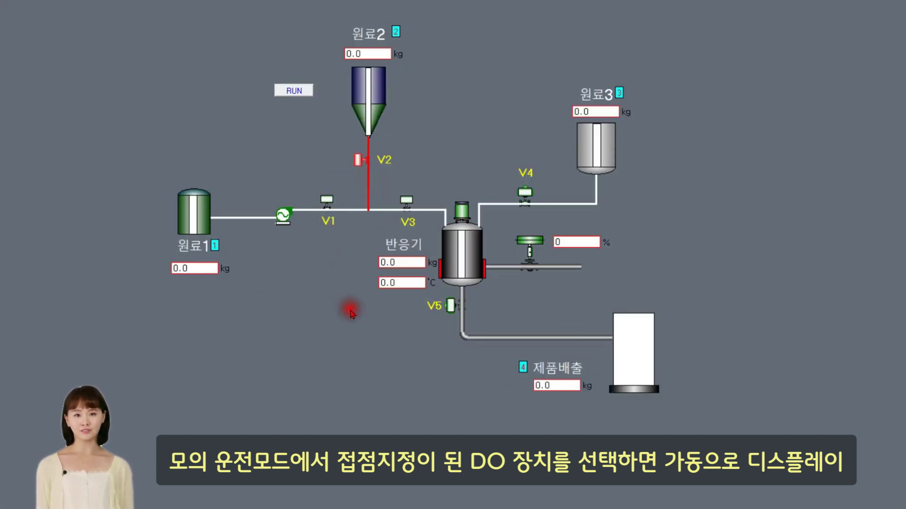
pyautogui.click(452, 306)
pyautogui.click(452, 307)
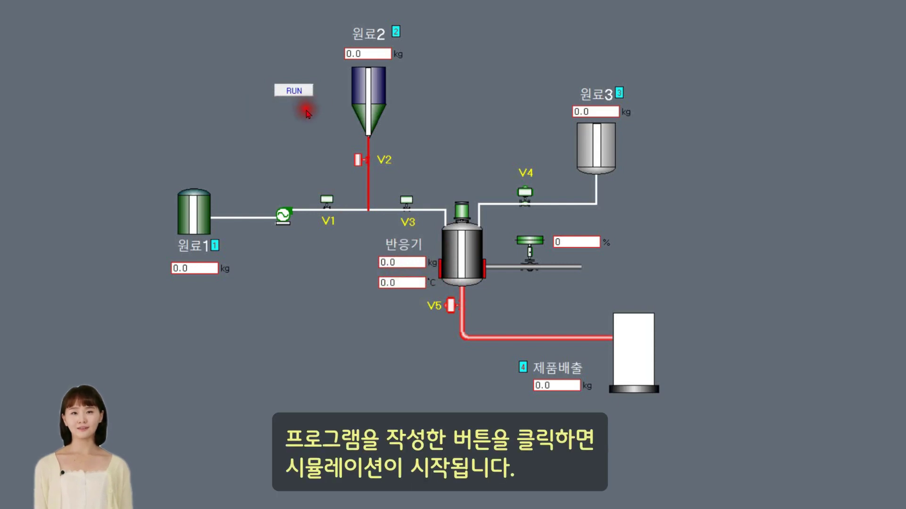
# Step: Set the simulated weights of 원료1, 원료2 and 원료3 to 1000 kg each
pyautogui.rightClick(203, 268)
pyautogui.click(285, 393)
pyautogui.press('Return')
pyautogui.rightClick(369, 53)
pyautogui.click(436, 187)
pyautogui.write('1000')
pyautogui.press('Return')
pyautogui.rightClick(608, 112)
pyautogui.click(642, 237)
pyautogui.write('1000')
pyautogui.press('Return')
pyautogui.click(346, 316)
# Step: Start the RUN batch program in the simulation and turn off valves V2 and V5
pyautogui.click(295, 91)
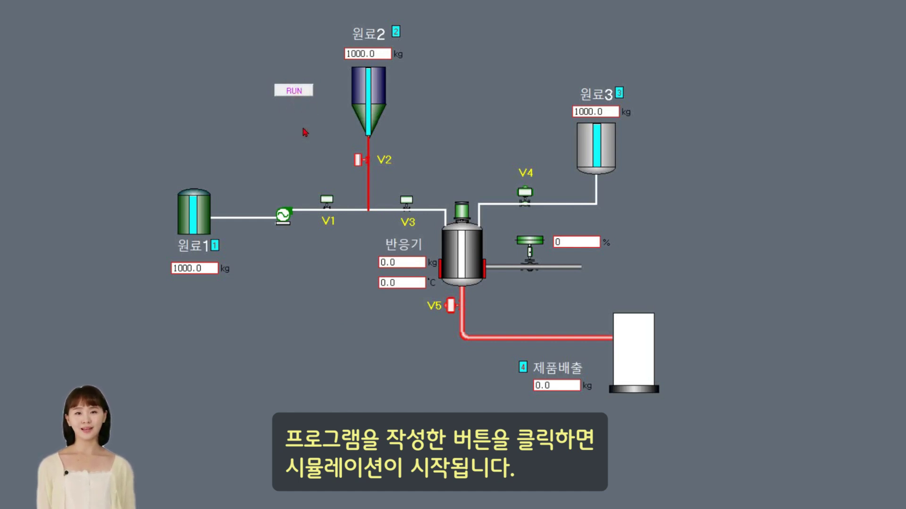
pyautogui.moveTo(303, 129)
pyautogui.mouseDown()
pyautogui.moveTo(315, 101)
pyautogui.moveTo(310, 134)
pyautogui.moveTo(323, 160)
pyautogui.moveTo(311, 164)
pyautogui.mouseUp()
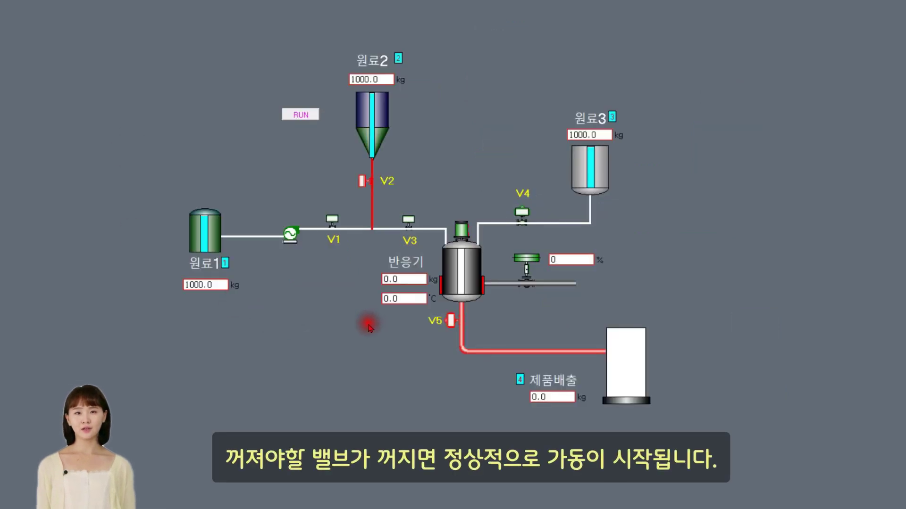
pyautogui.click(365, 182)
pyautogui.click(450, 320)
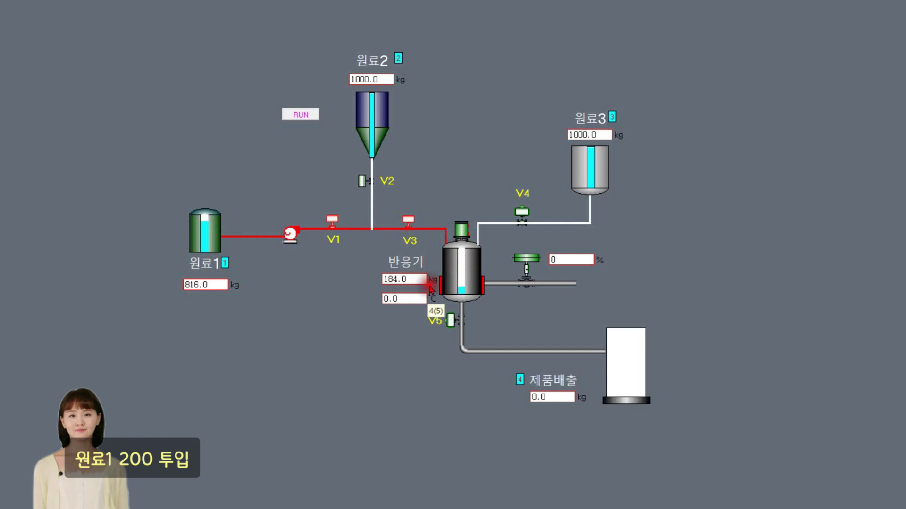
pyautogui.click(475, 245)
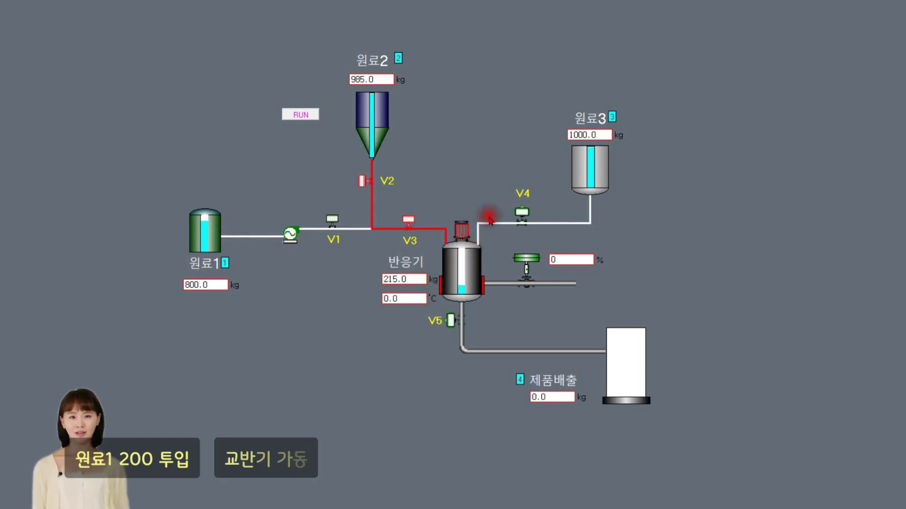